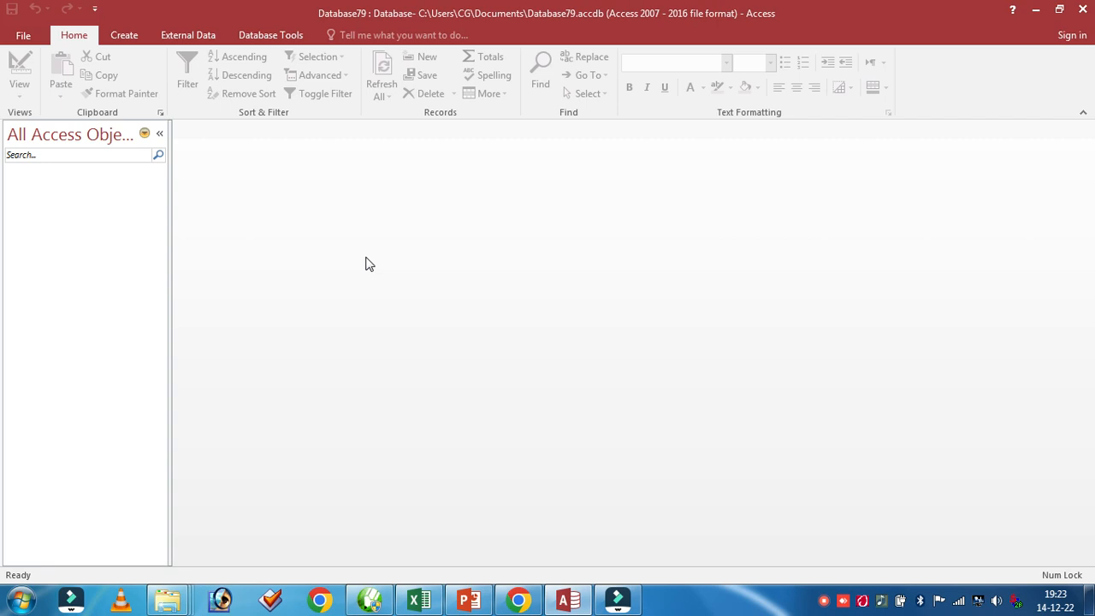
# Create a new table in Design view and add an AutoNumber field named roll
pyautogui.press('alt')
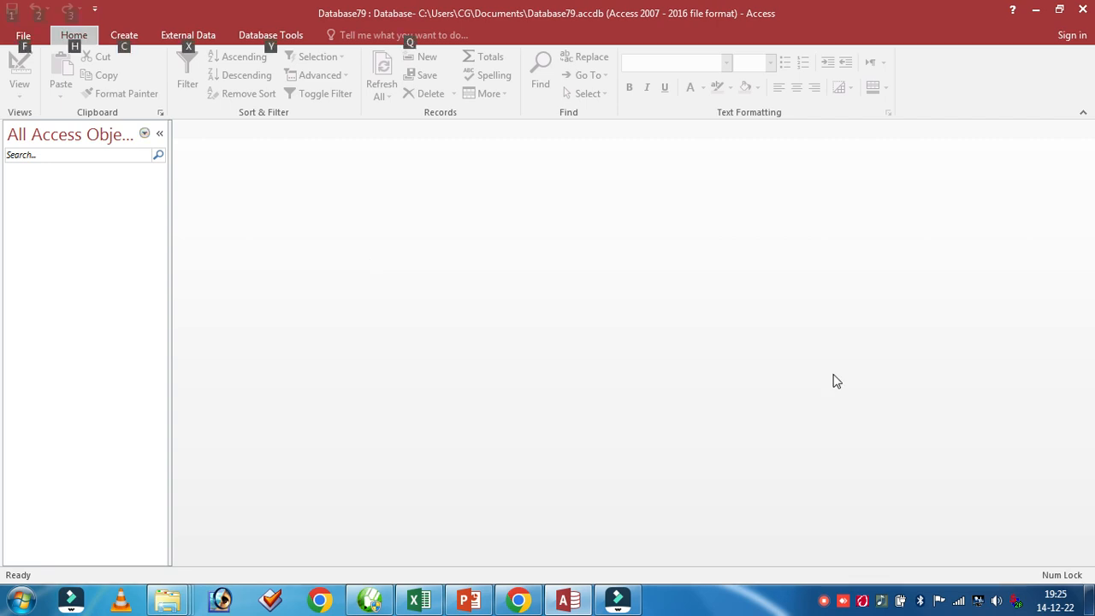
pyautogui.click(124, 35)
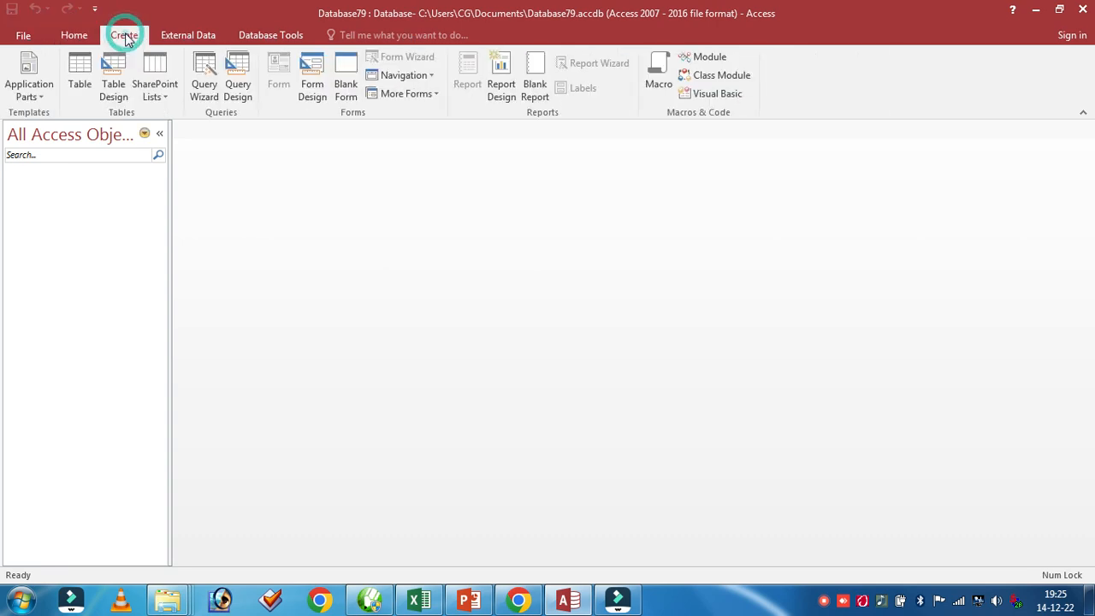
pyautogui.click(113, 77)
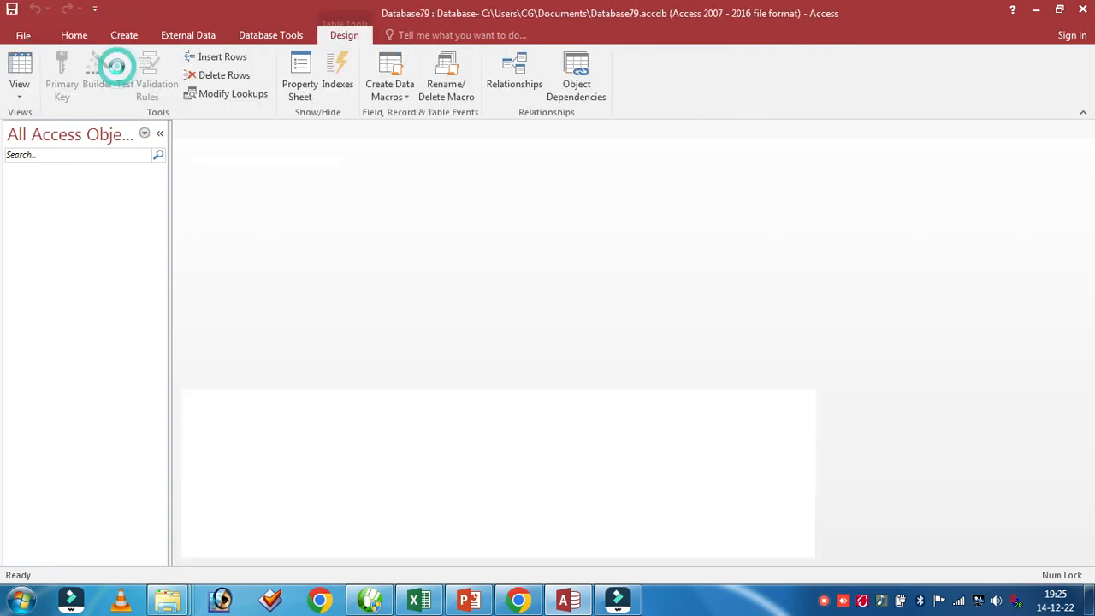
pyautogui.click(218, 161)
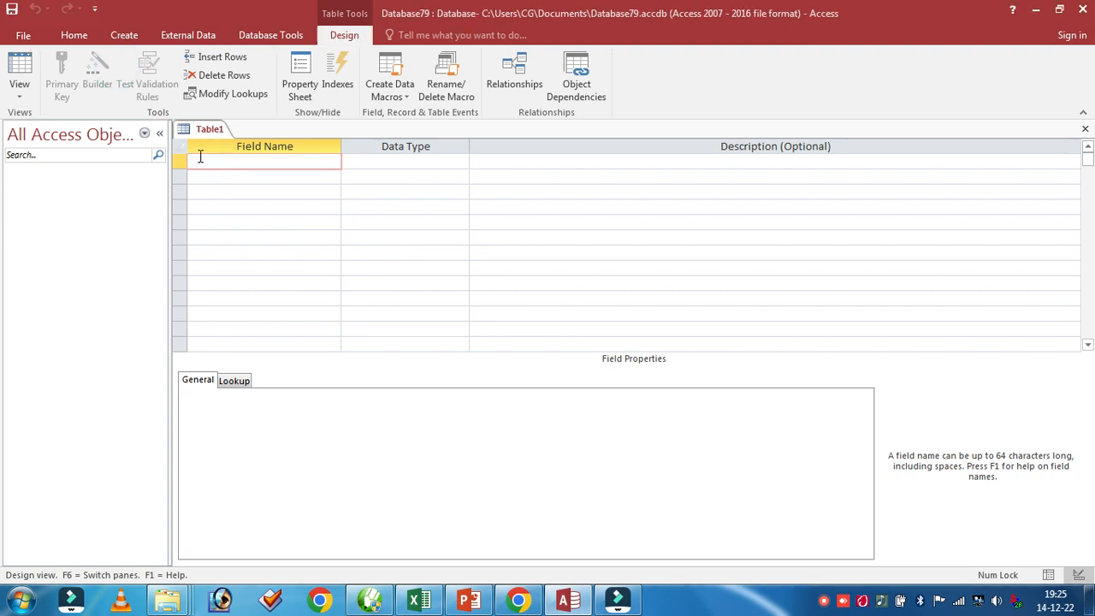
pyautogui.click(207, 163)
pyautogui.write('roll')
pyautogui.press('Tab')
pyautogui.write('a')
pyautogui.press('Tab')
pyautogui.press('Tab')
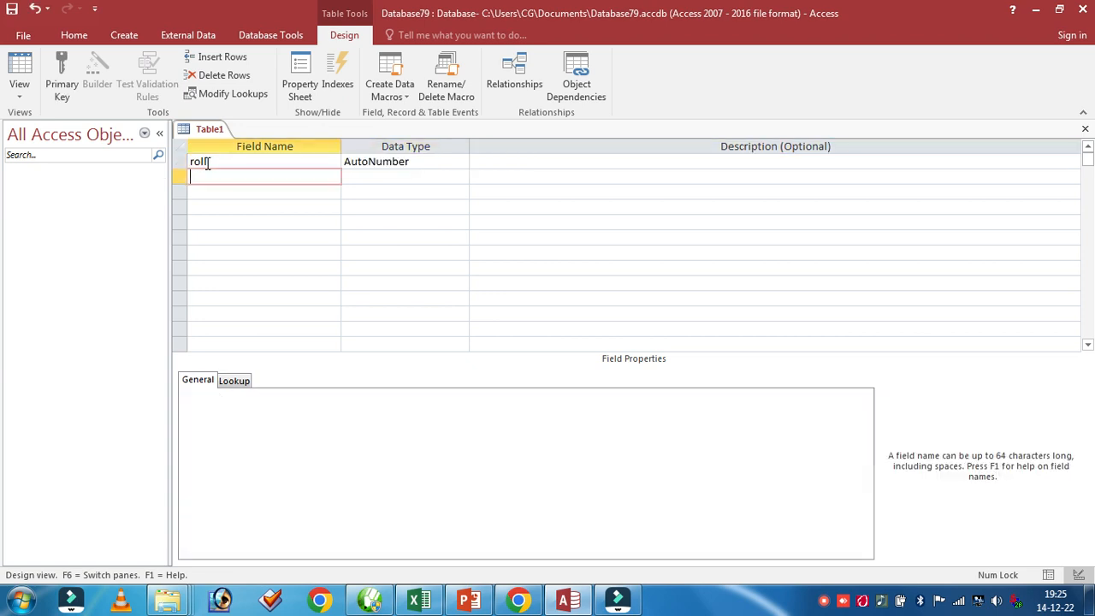
# Add a Short Text field named course below the roll field
pyautogui.write('name')
pyautogui.press('BackSpace')
pyautogui.press('BackSpace')
pyautogui.press('BackSpace')
pyautogui.press('BackSpace')
pyautogui.write('cur')
pyautogui.press('BackSpace')
pyautogui.press('BackSpace')
pyautogui.write('ourse')
pyautogui.press('Return')
pyautogui.press('Return')
pyautogui.press('Return')
# Add a field named district and start the Lookup Wizard for it, choosing to type in the values
pyautogui.write('district')
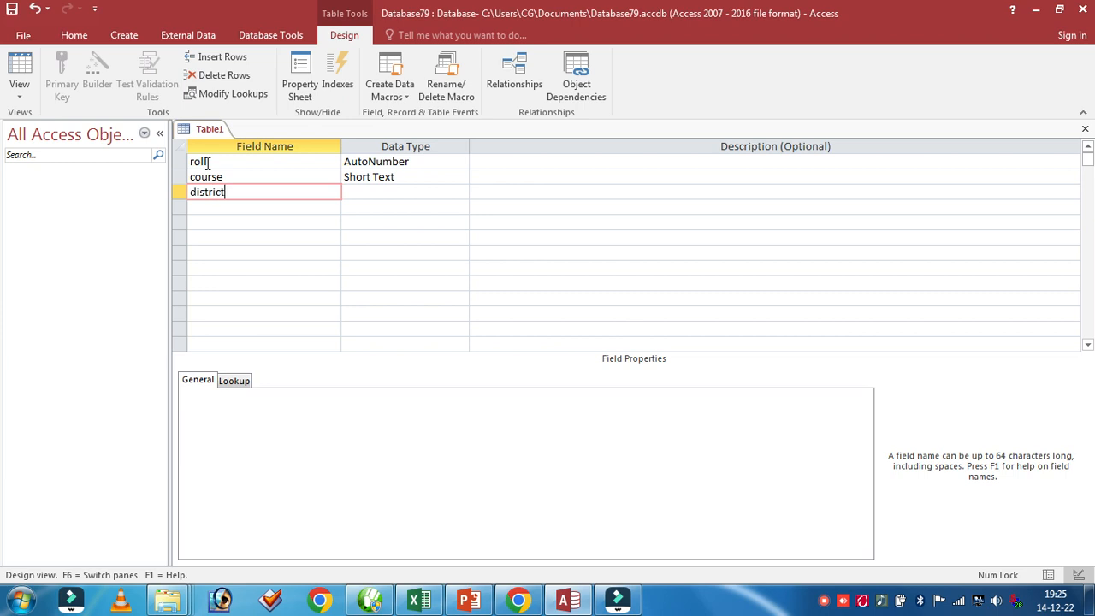
pyautogui.press('Return')
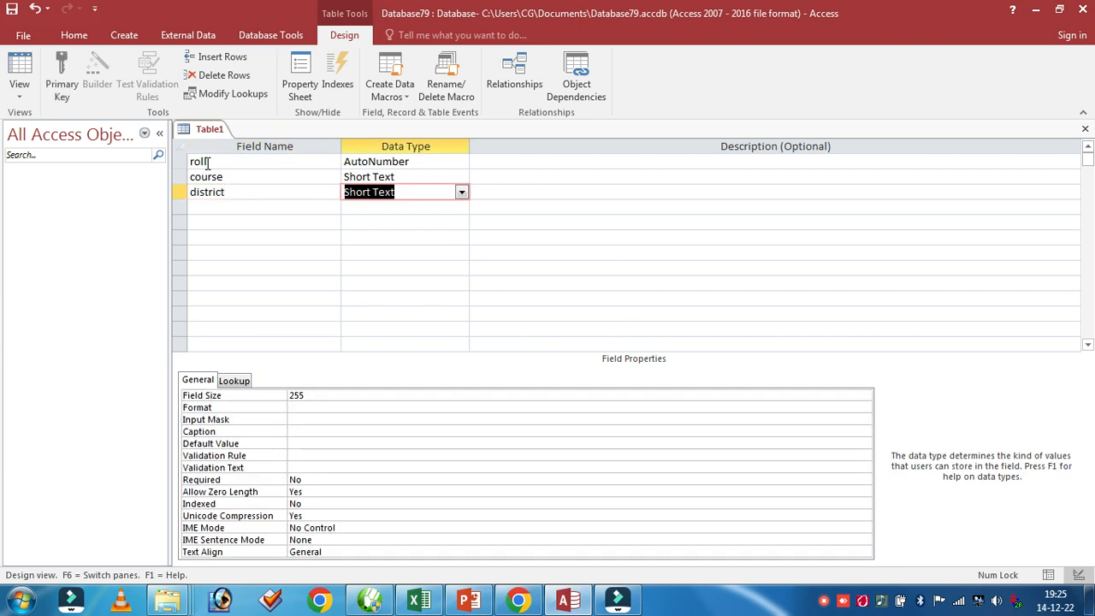
pyautogui.click(462, 193)
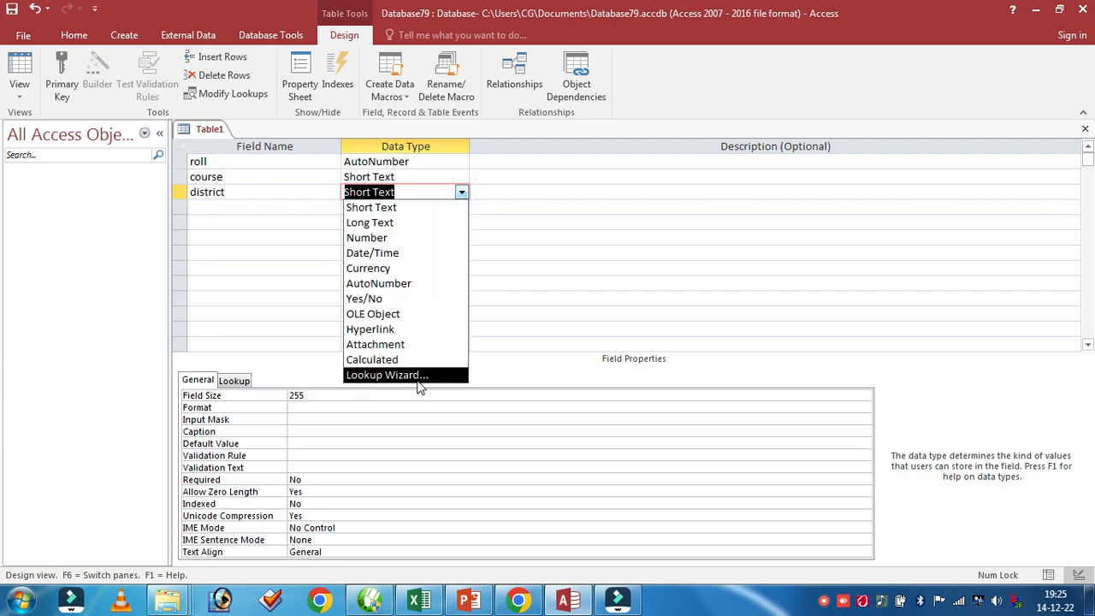
pyautogui.click(386, 376)
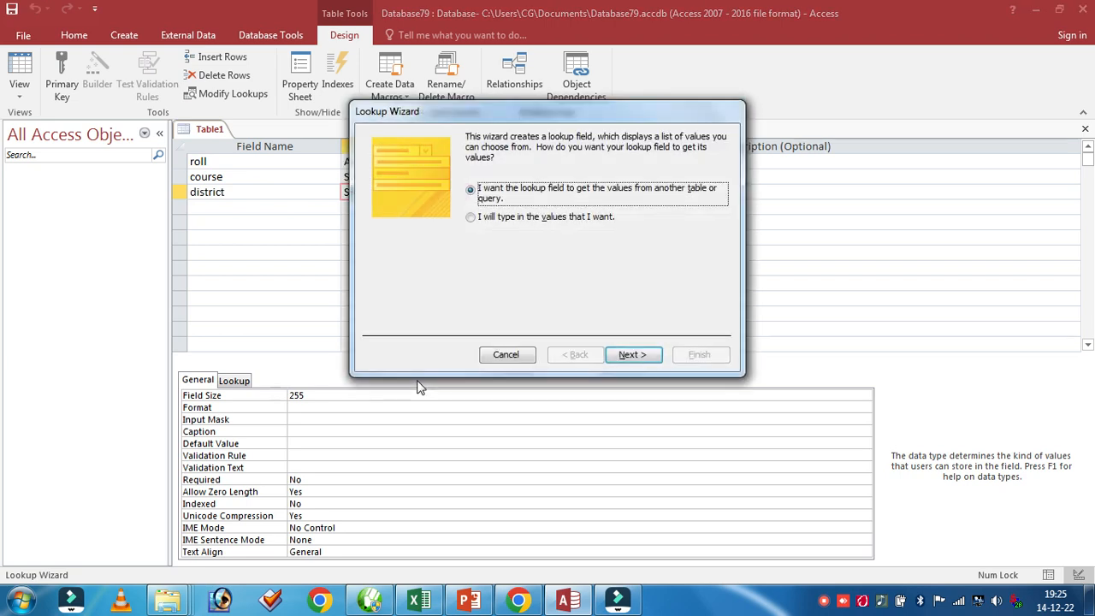
pyautogui.moveTo(469, 115); pyautogui.dragTo(585, 118)
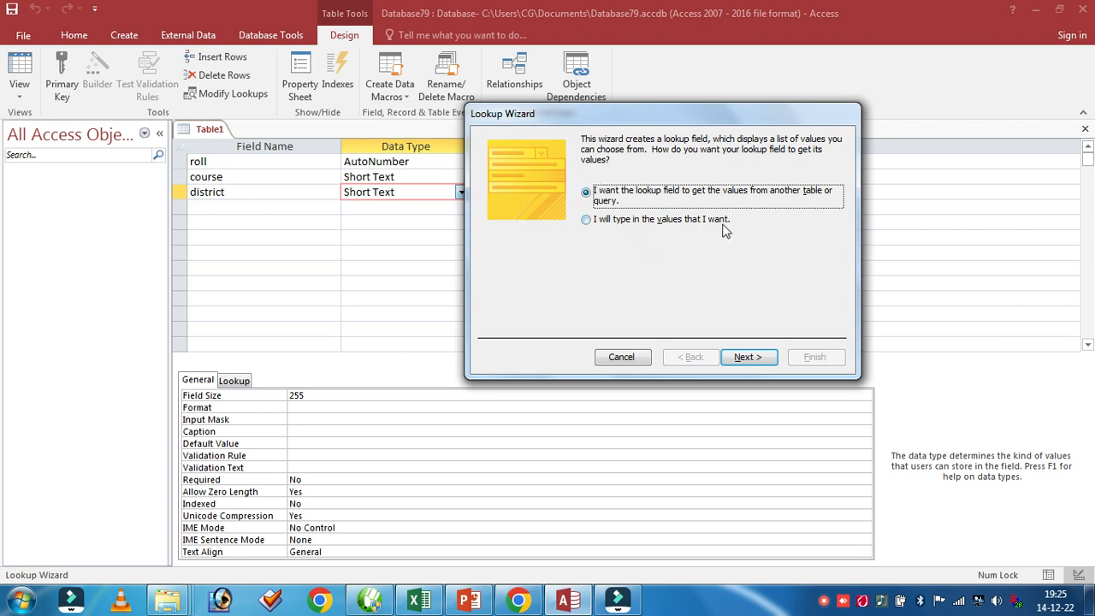
pyautogui.click(586, 221)
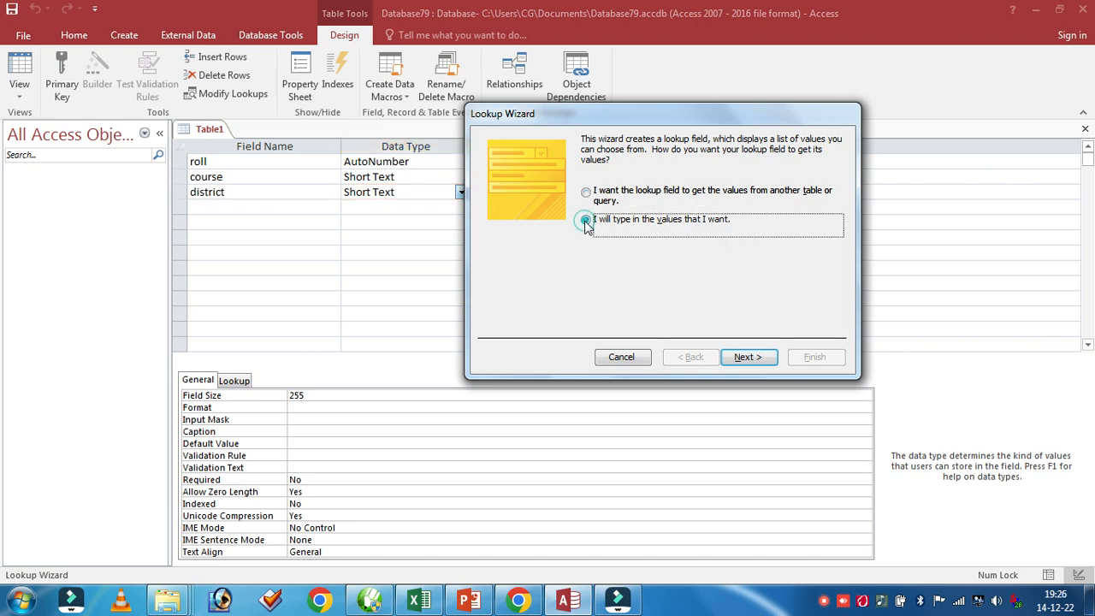
pyautogui.click(742, 358)
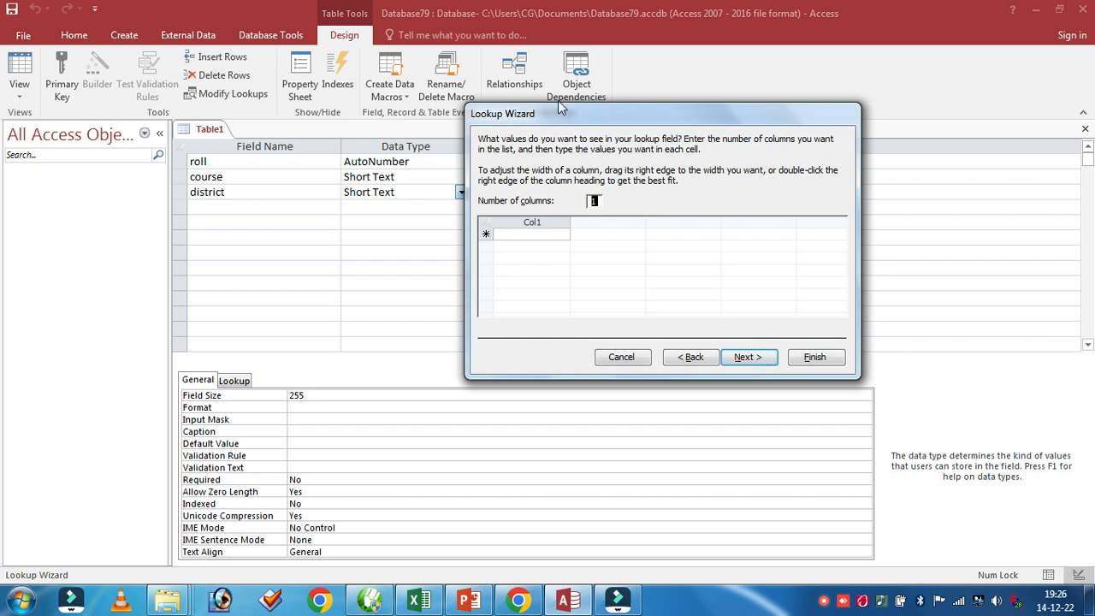
# Enter ARARIA, PURNIA and KATIHAR as the first values in the single-column lookup list
pyautogui.moveTo(564, 116); pyautogui.dragTo(613, 102)
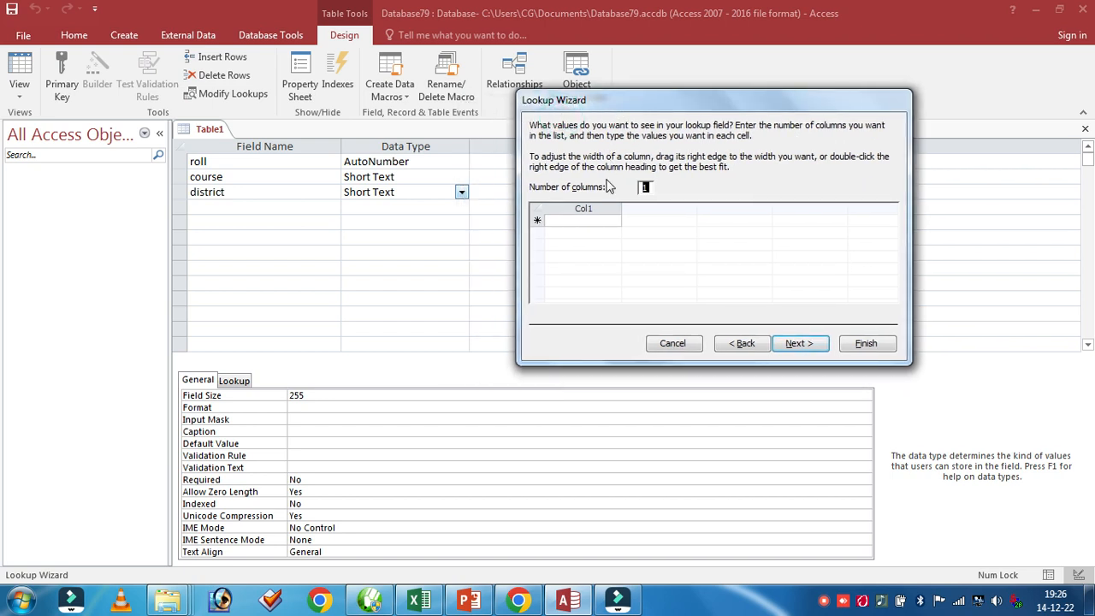
pyautogui.click(562, 221)
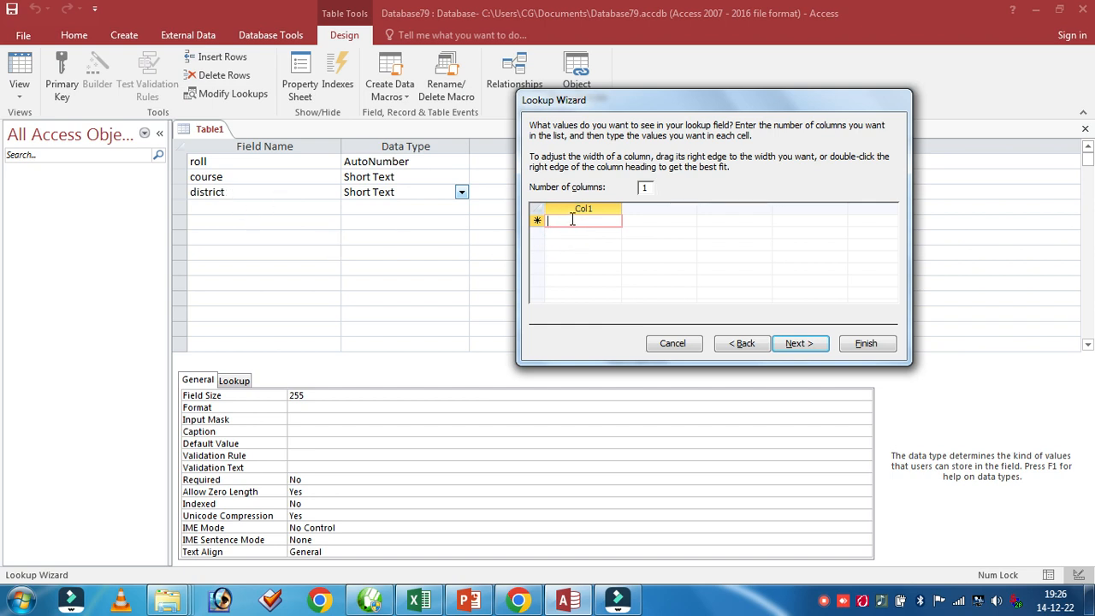
pyautogui.click(564, 220)
pyautogui.press('capslock')
pyautogui.write('ARABIA')
pyautogui.press('Return')
pyautogui.write('PURNIA')
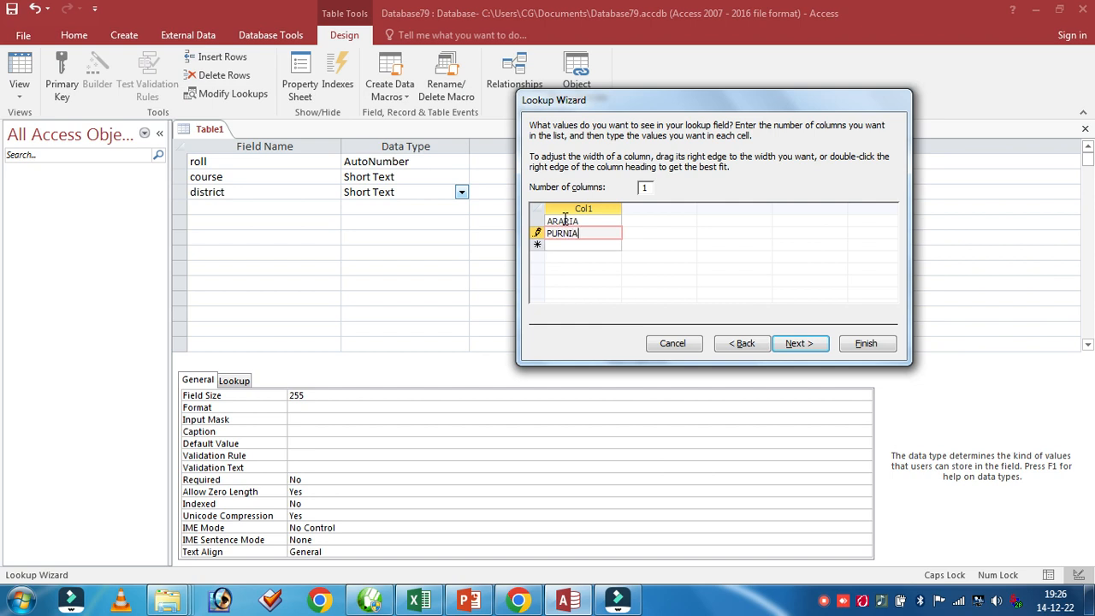
pyautogui.press('Return')
pyautogui.write('KATIA')
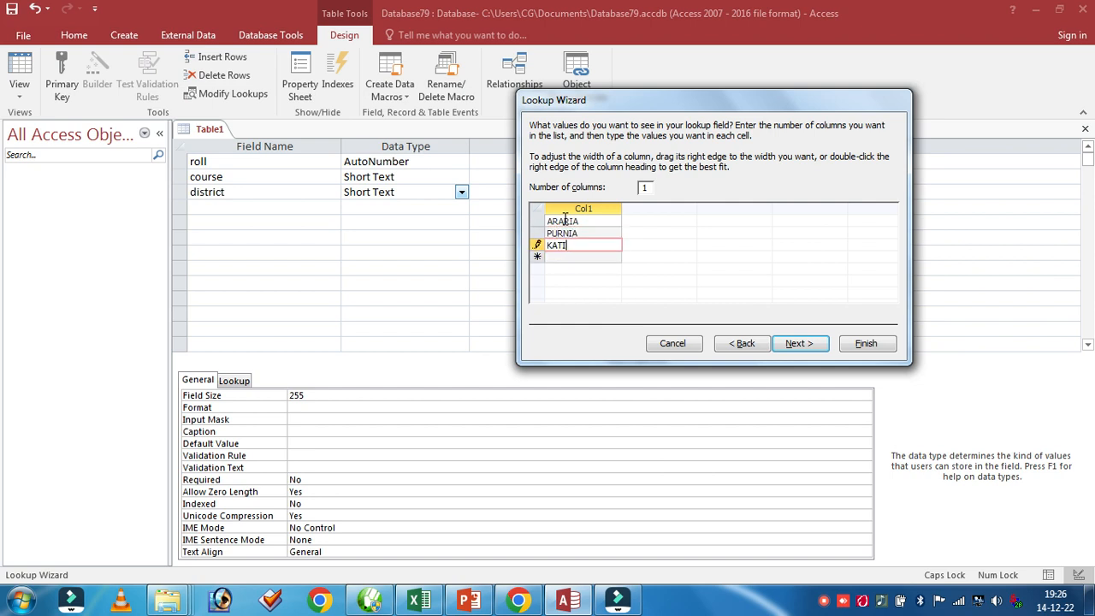
pyautogui.press('BackSpace')
pyautogui.write('HAR')
pyautogui.press('Return')
# Add KISANGANJ and BHAGALPUR to the lookup list
pyautogui.write('KISHA')
pyautogui.press('BackSpace')
pyautogui.press('BackSpace')
pyautogui.write('ANGANJ')
pyautogui.press('Return')
pyautogui.write('BHAGALPUR')
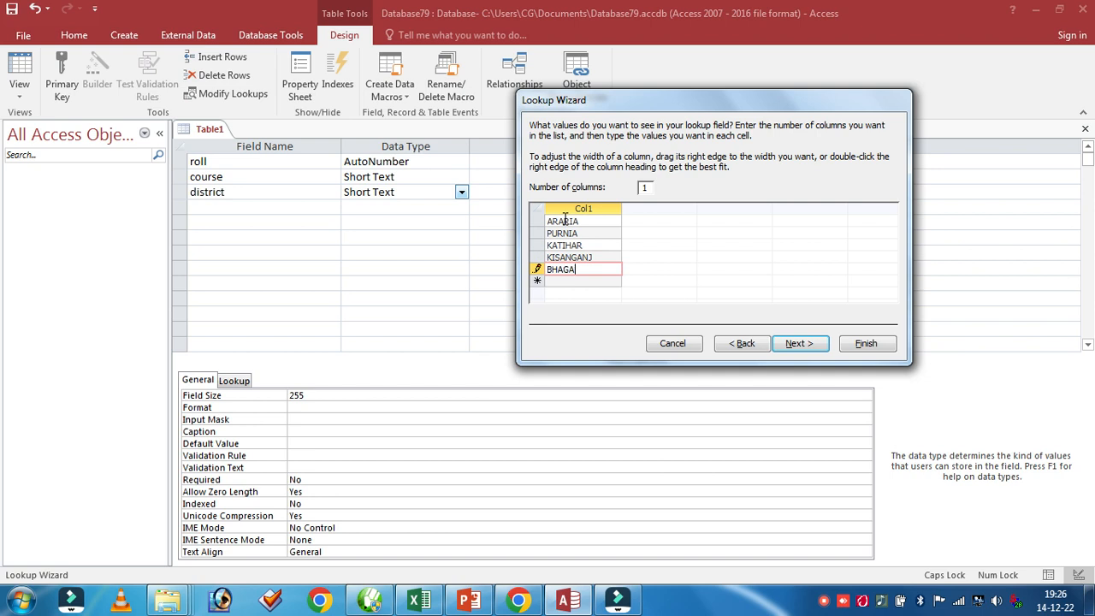
pyautogui.press('Return')
# Add MADHEPURA and SAHARSA to the lookup list
pyautogui.write('MADHEPURA')
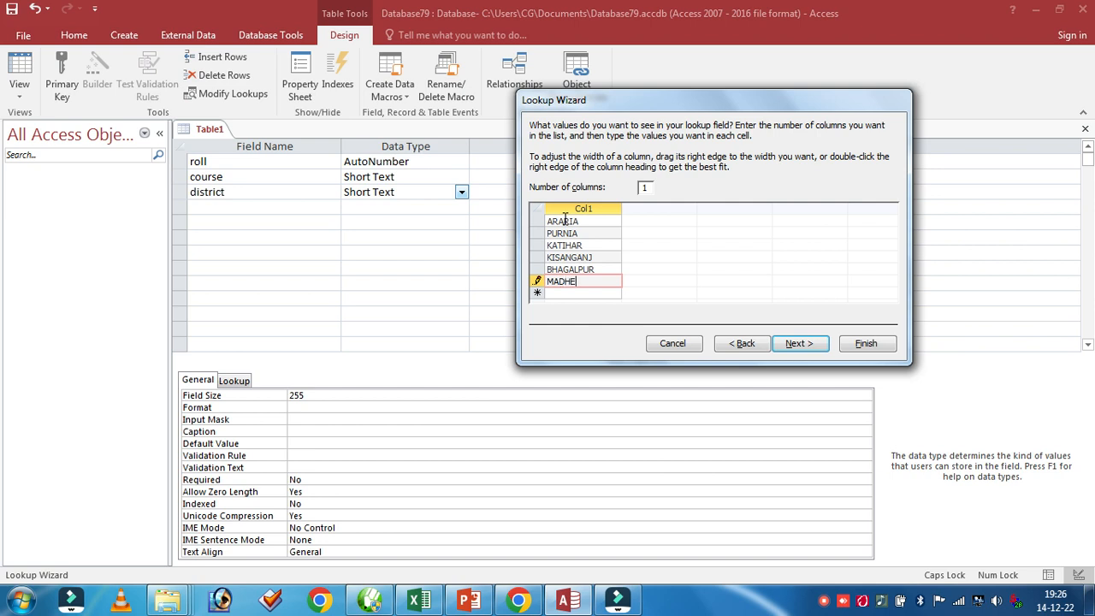
pyautogui.press('Return')
pyautogui.write('SAHARSA')
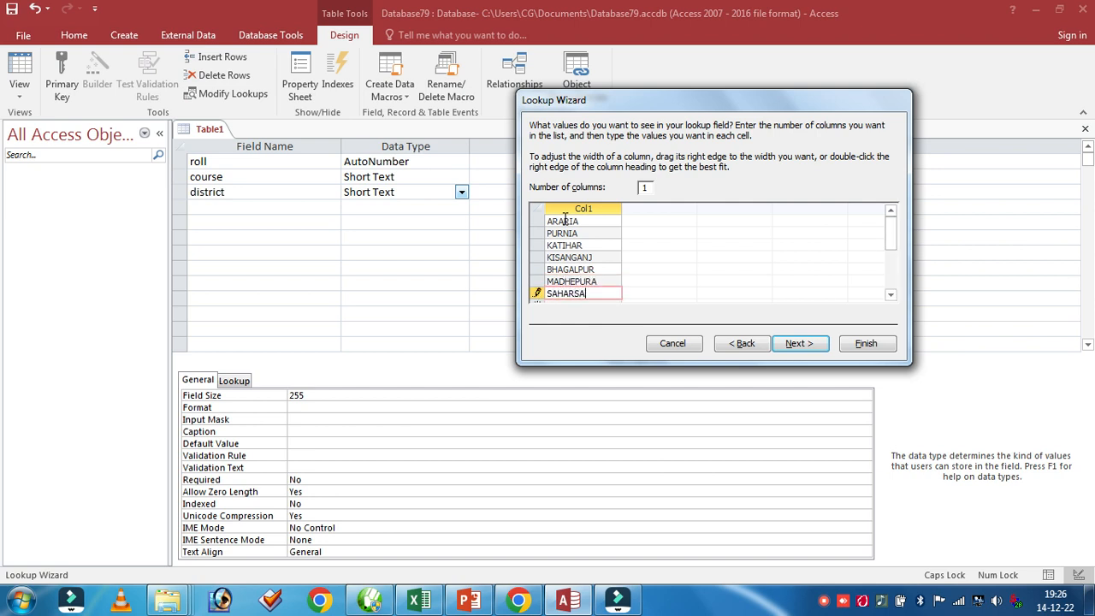
pyautogui.press('Return')
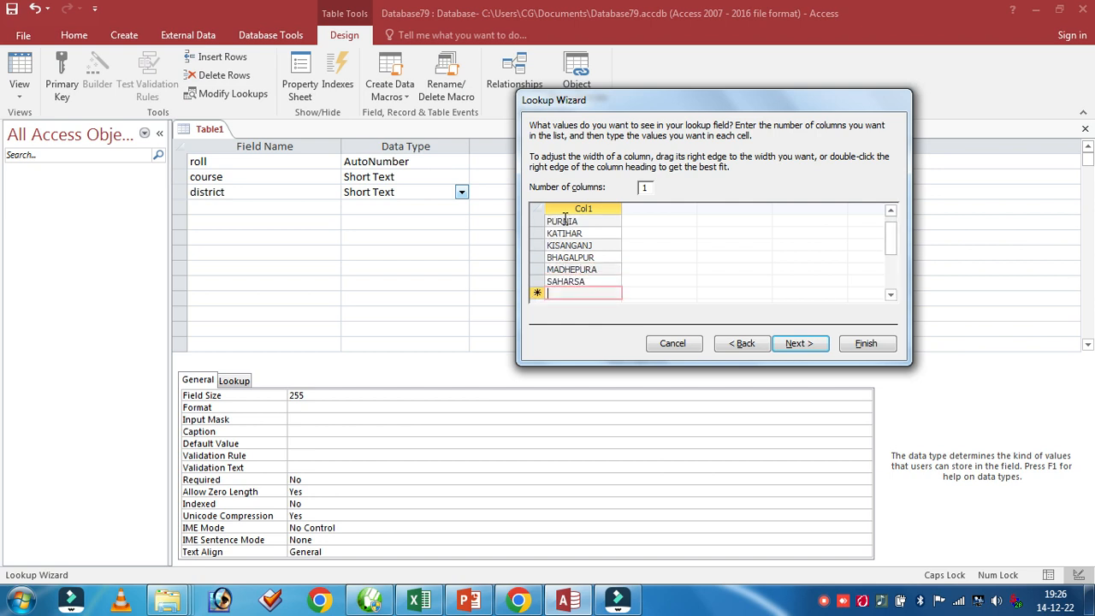
# Add PATNA, ARA and BUXER to the lookup list and finish the wizard with the label district
pyautogui.write('PATNA')
pyautogui.press('Return')
pyautogui.write('ARA')
pyautogui.press('Return')
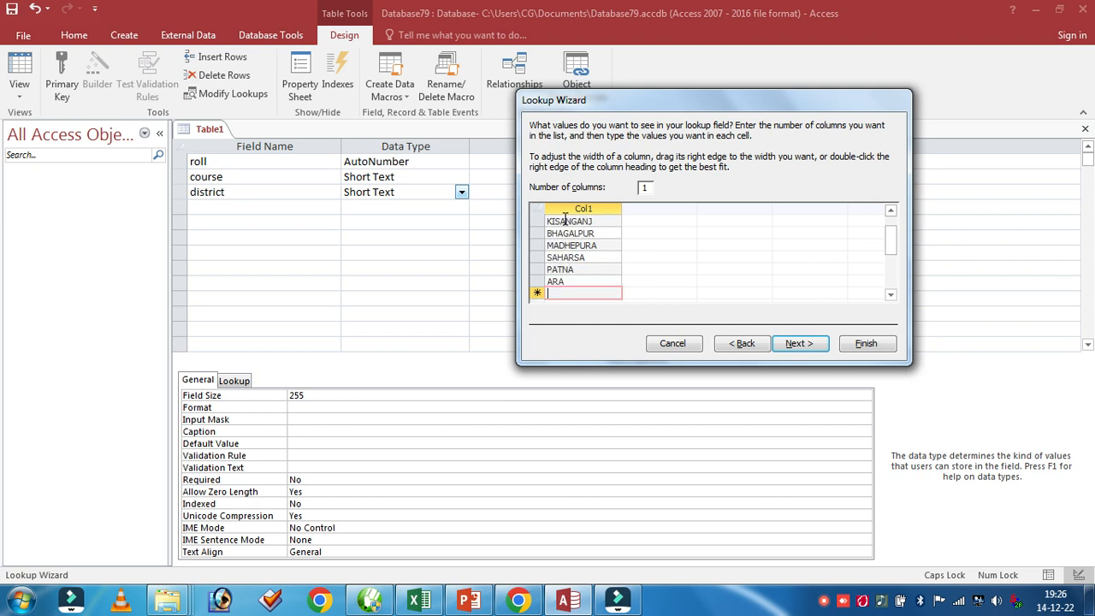
pyautogui.write('BUAXE')
pyautogui.press('BackSpace')
pyautogui.press('BackSpace')
pyautogui.press('BackSpace')
pyautogui.write('XER')
pyautogui.click(797, 345)
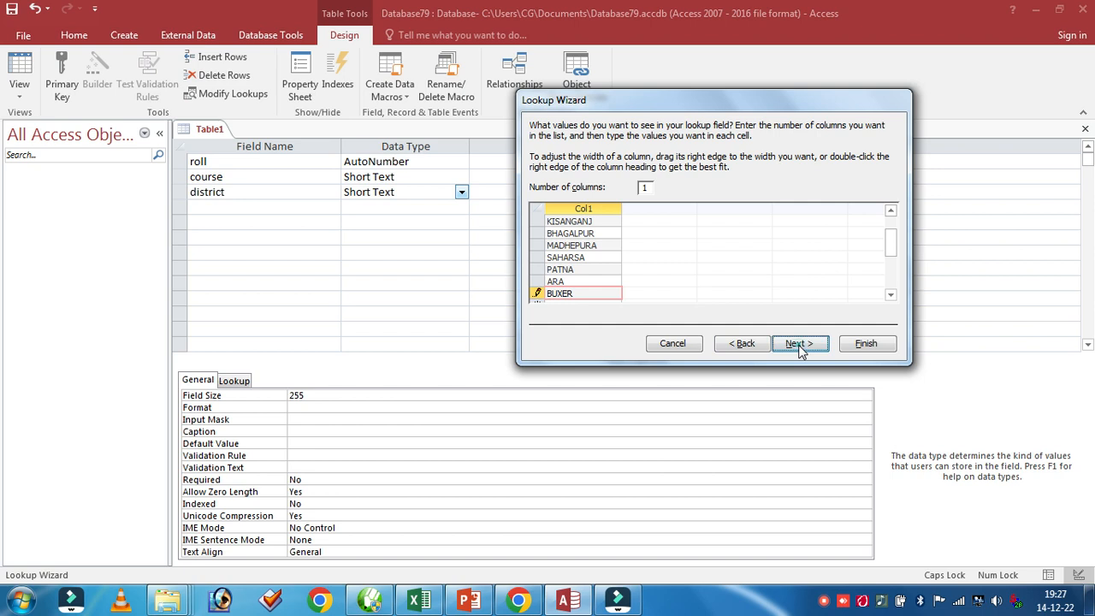
pyautogui.click(866, 344)
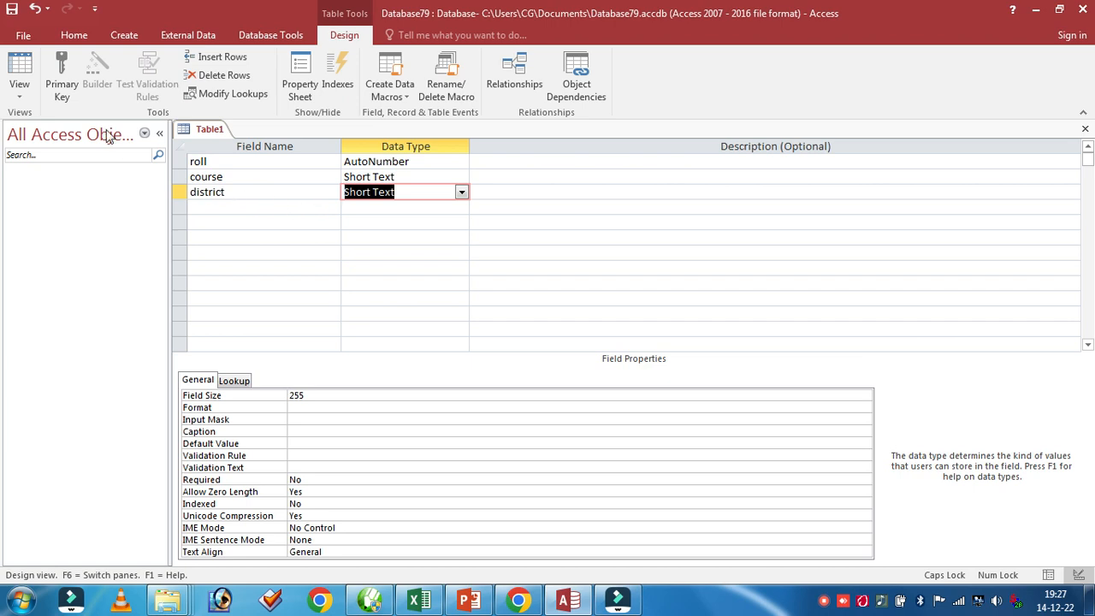
# Save the table as LOOKUP without creating a primary key, and close it
pyautogui.click(23, 35)
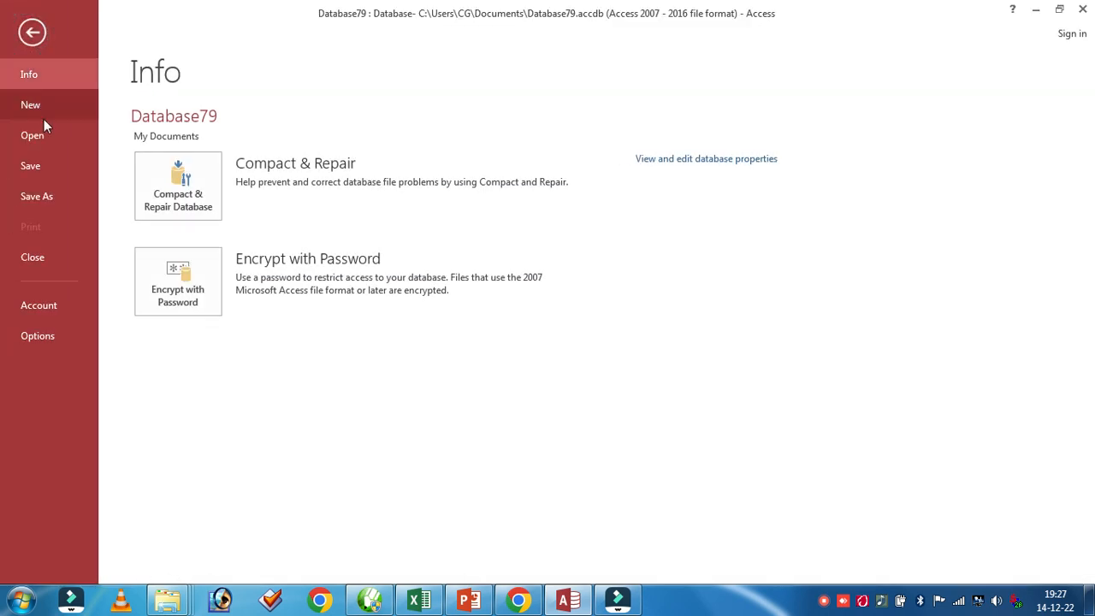
pyautogui.click(35, 165)
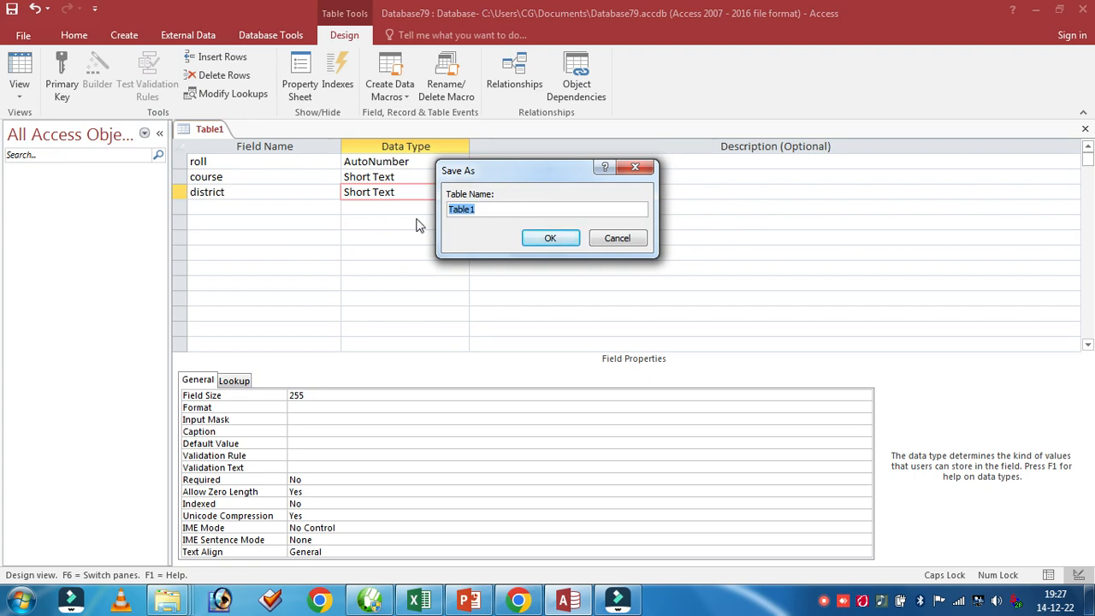
pyautogui.write('LOK')
pyautogui.press('BackSpace')
pyautogui.write('\\')
pyautogui.press('BackSpace')
pyautogui.write('OL')
pyautogui.write('KUP')
pyautogui.click(553, 239)
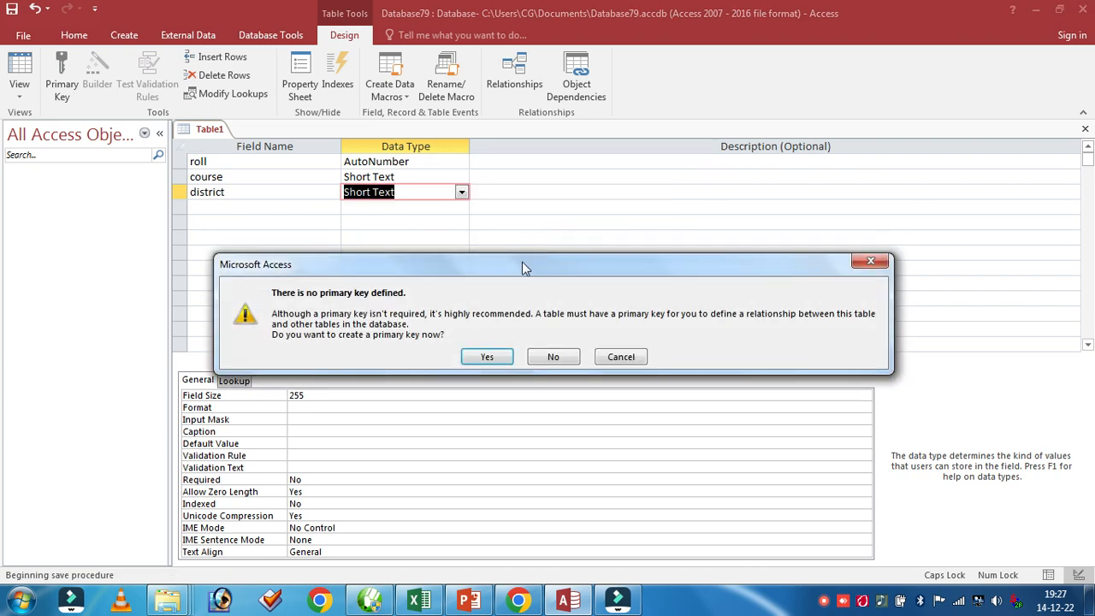
pyautogui.click(561, 358)
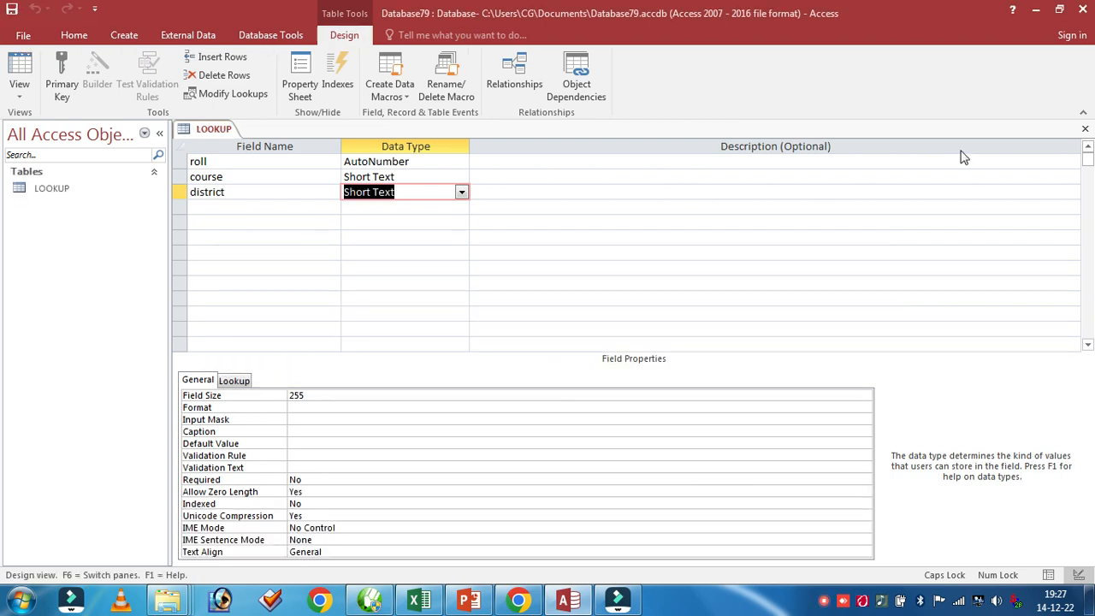
pyautogui.click(1085, 129)
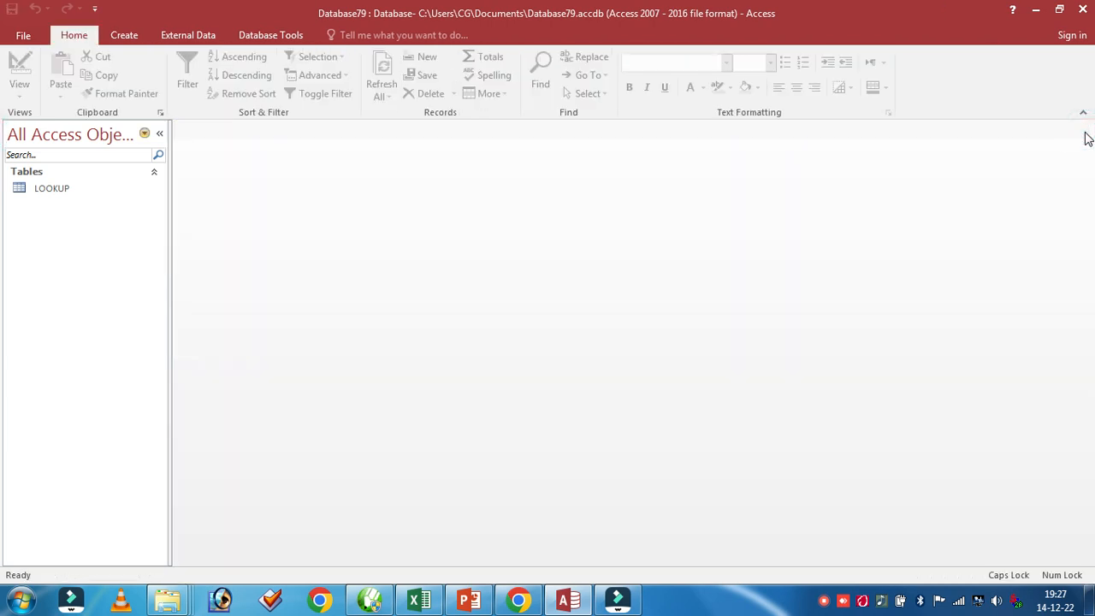
# Open the LOOKUP table in Datasheet view
pyautogui.doubleClick(81, 188)
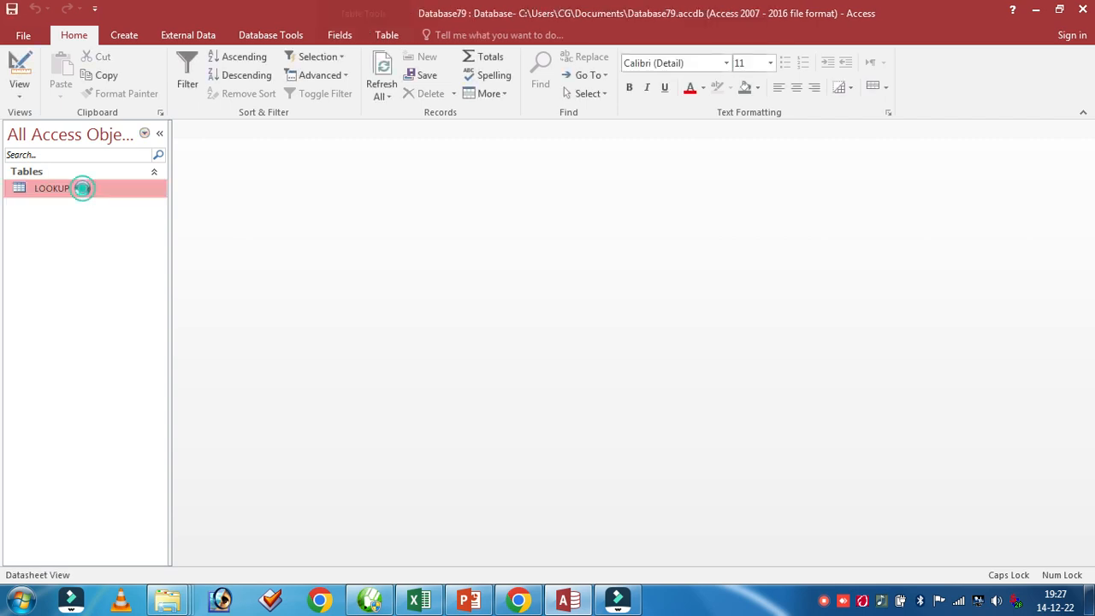
pyautogui.click(1084, 130)
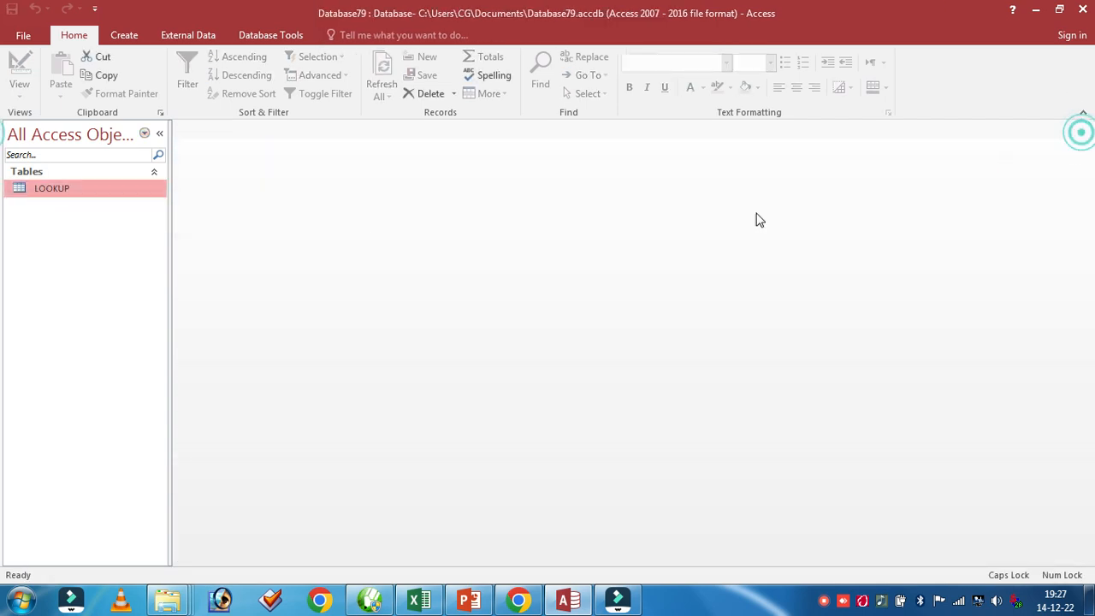
pyautogui.rightClick(98, 196)
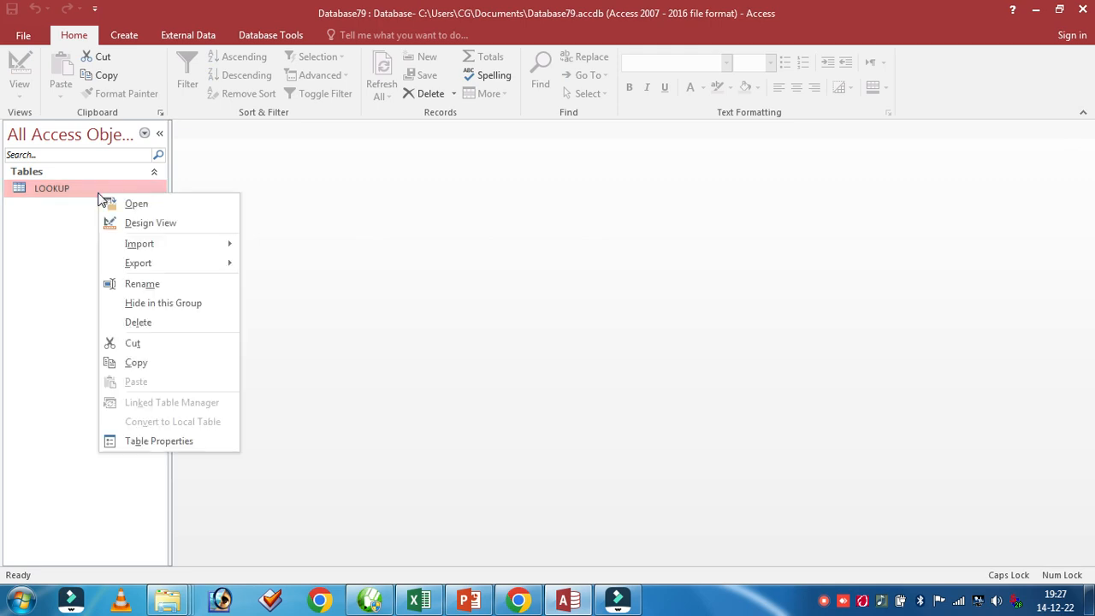
pyautogui.click(142, 204)
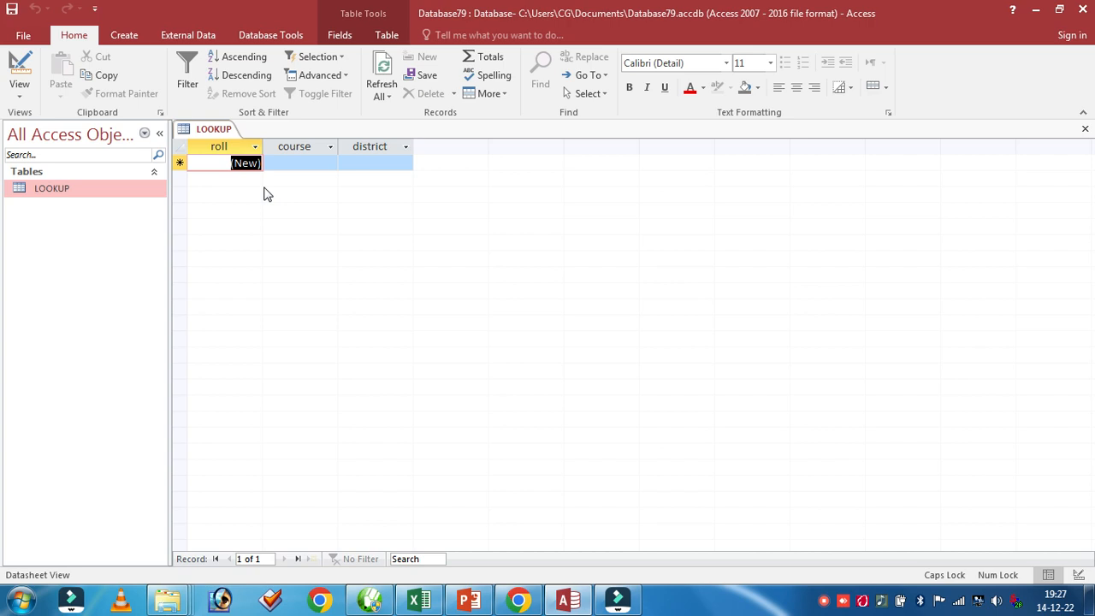
# Fill the first record with course ADCA and choose ARARIA as its district from the lookup list
pyautogui.press('Tab')
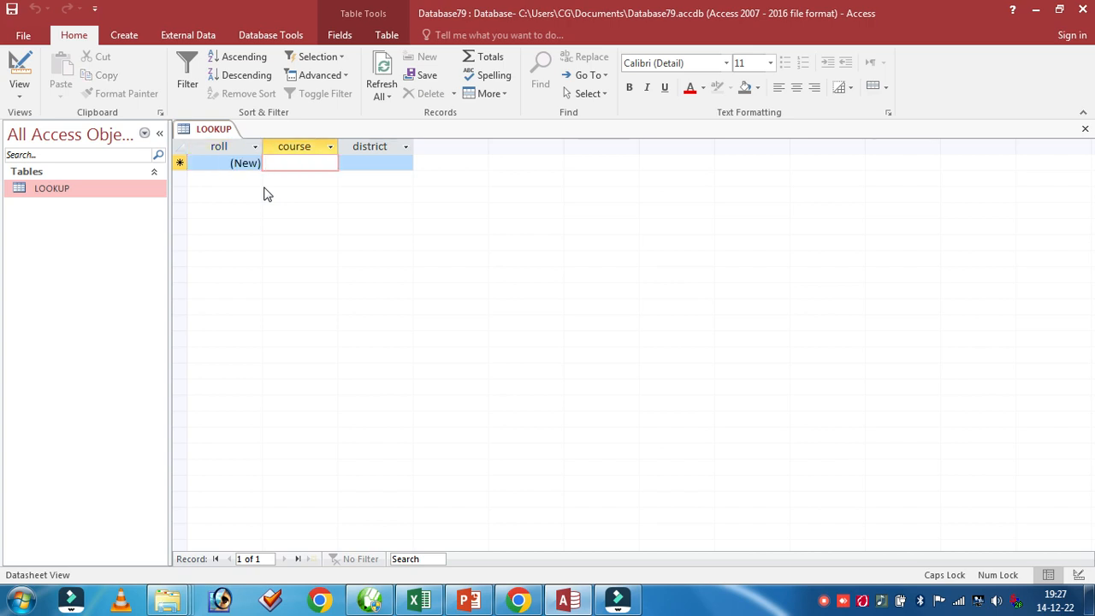
pyautogui.write('ADCA')
pyautogui.press('Tab')
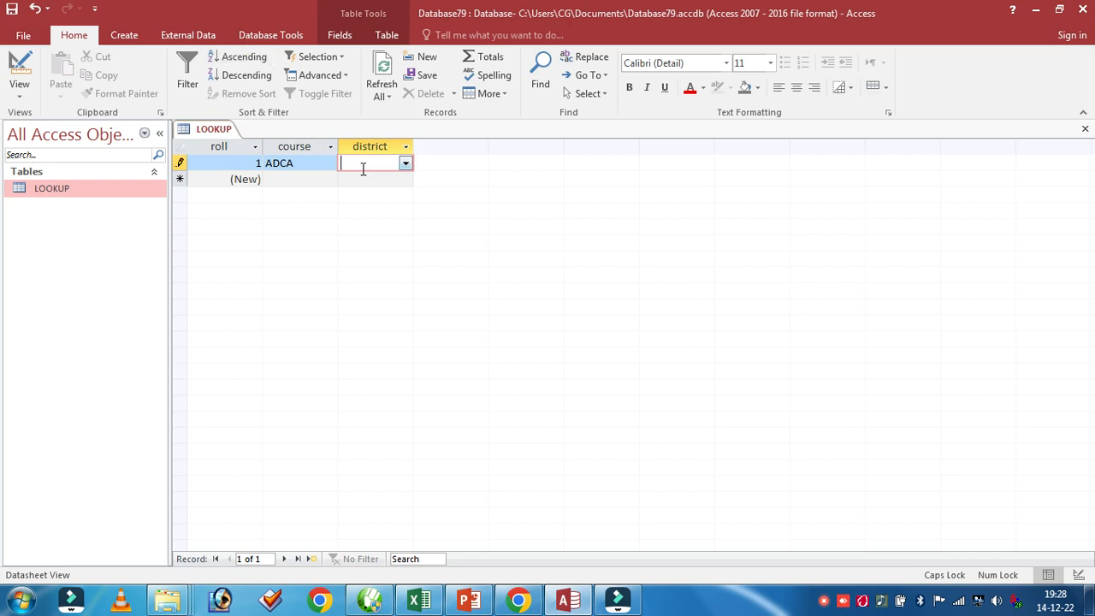
pyautogui.click(406, 165)
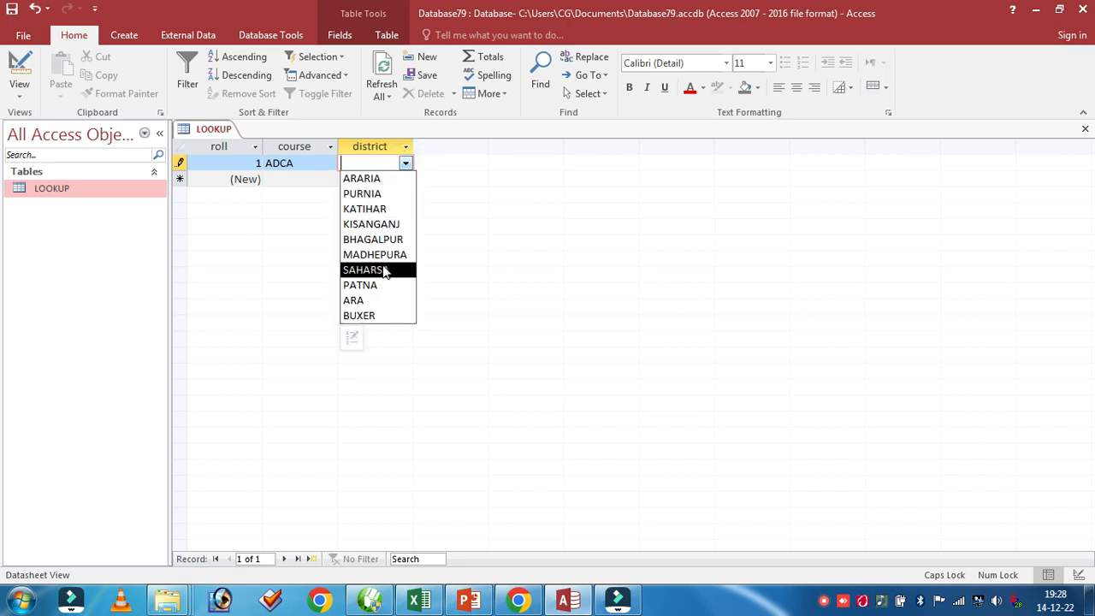
pyautogui.click(375, 178)
pyautogui.press('Tab')
pyautogui.press('Tab')
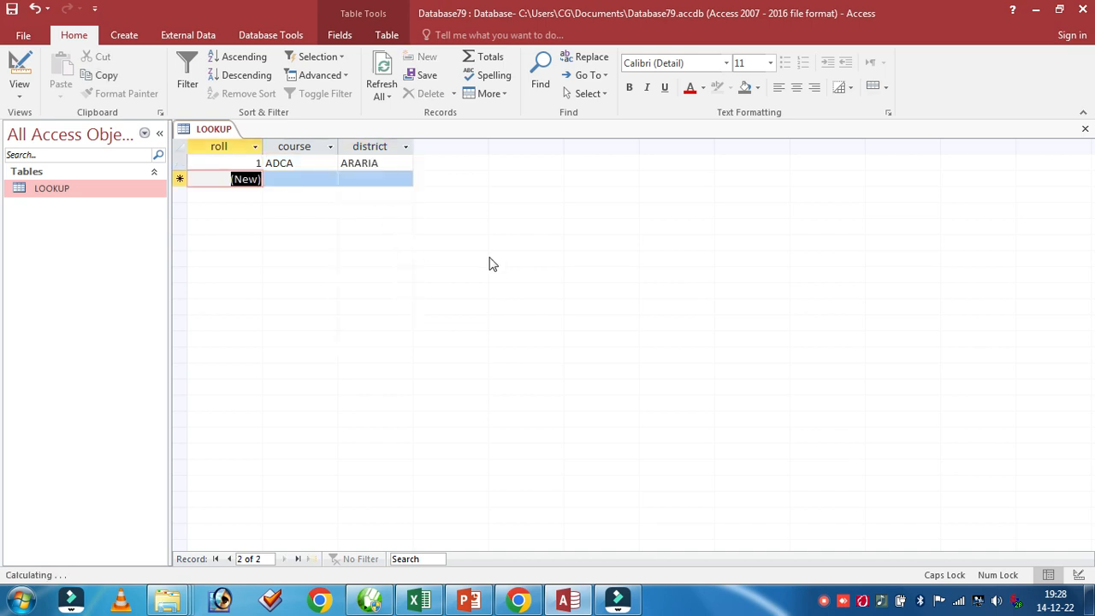
# Add a second record with course DFA and district PATNA from the lookup list, and close the table
pyautogui.write('DFA')
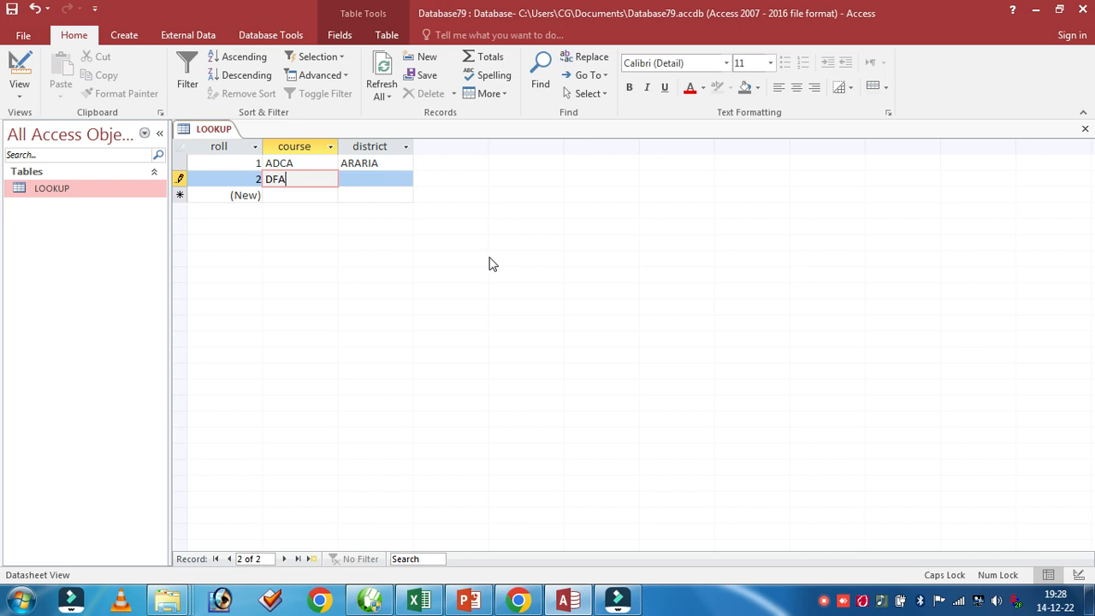
pyautogui.press('Tab')
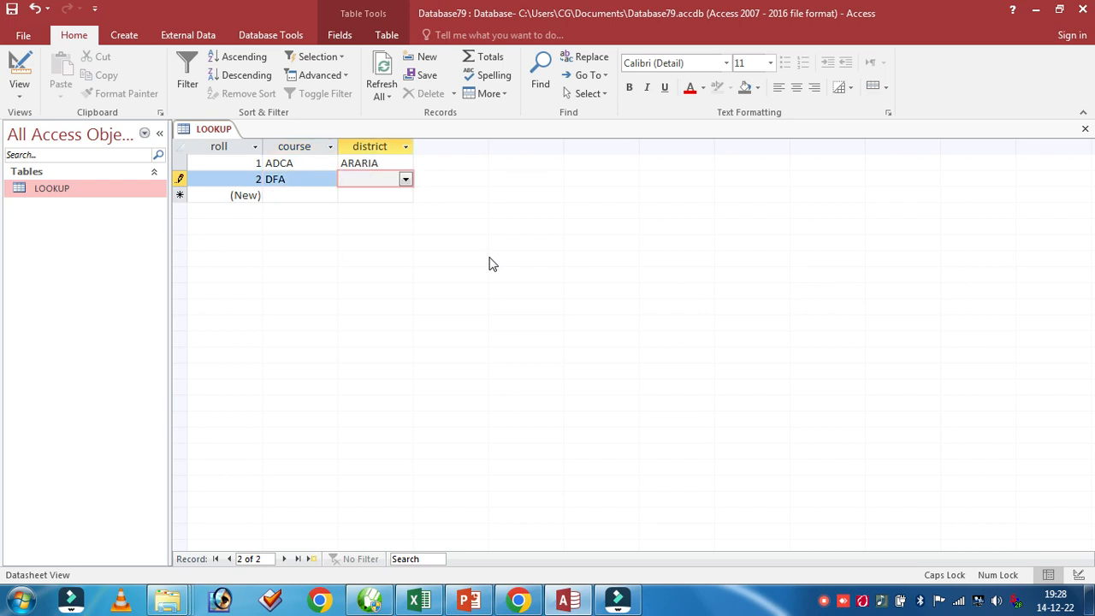
pyautogui.click(405, 179)
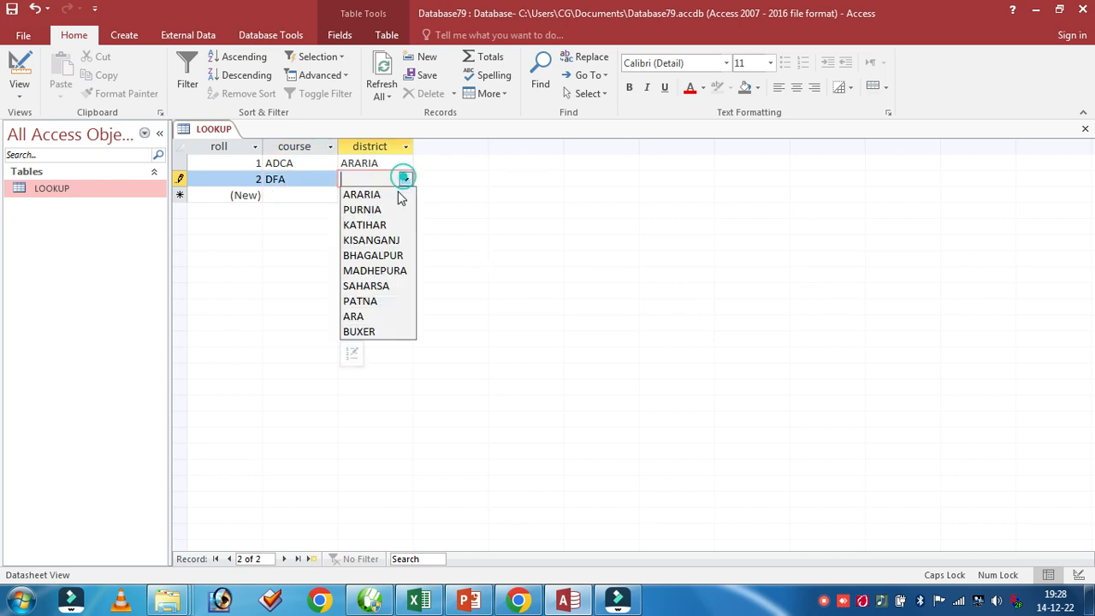
pyautogui.click(373, 302)
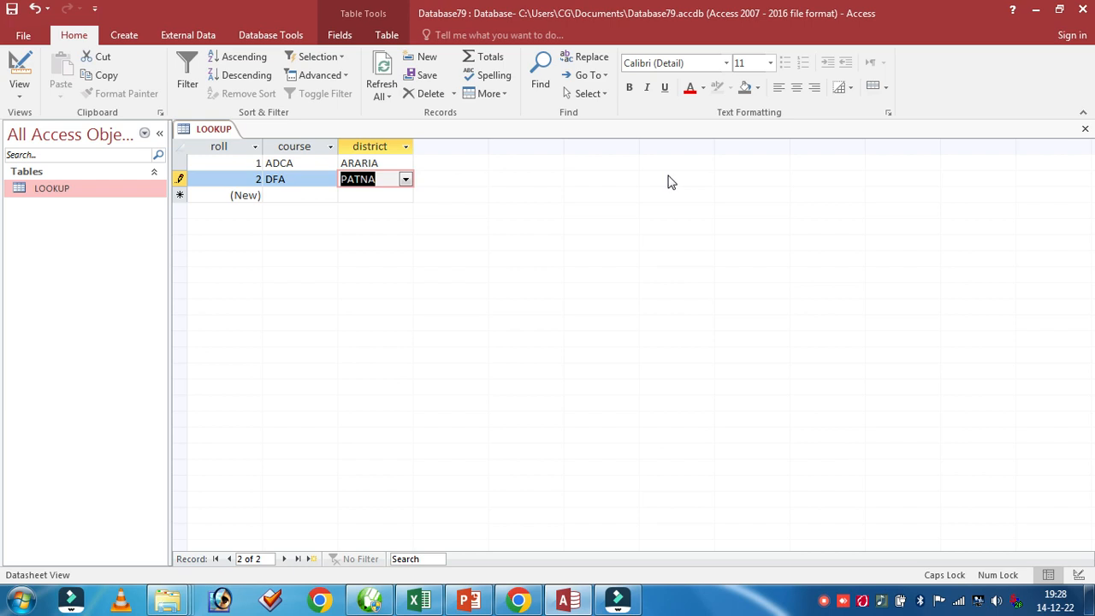
pyautogui.click(1086, 132)
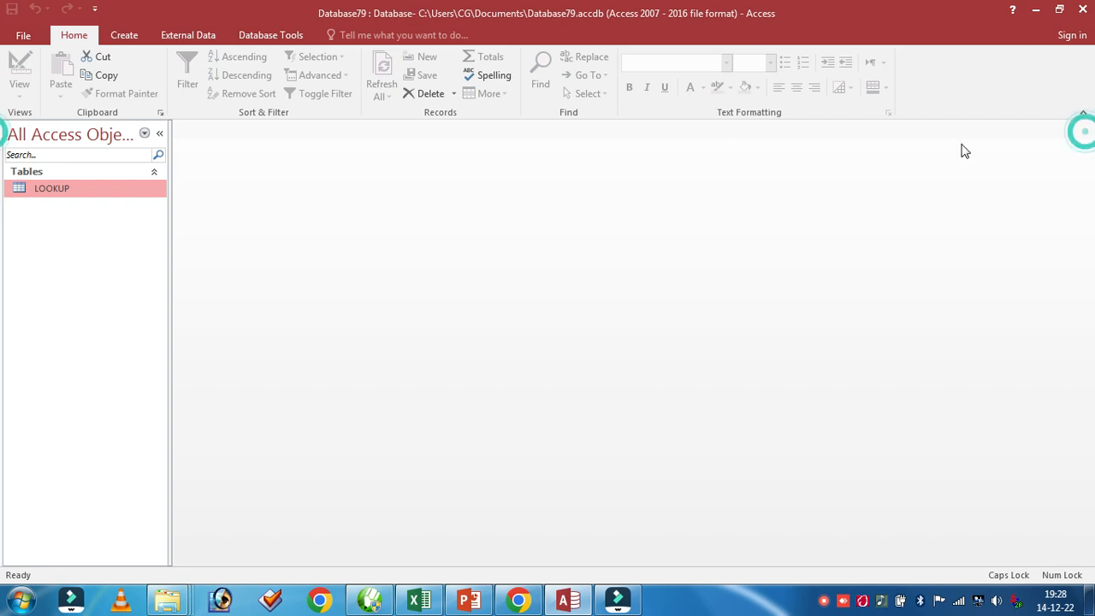
# Open the LOOKUP table in Design View and add a STATE field below district with the Short Text data type
pyautogui.rightClick(76, 192)
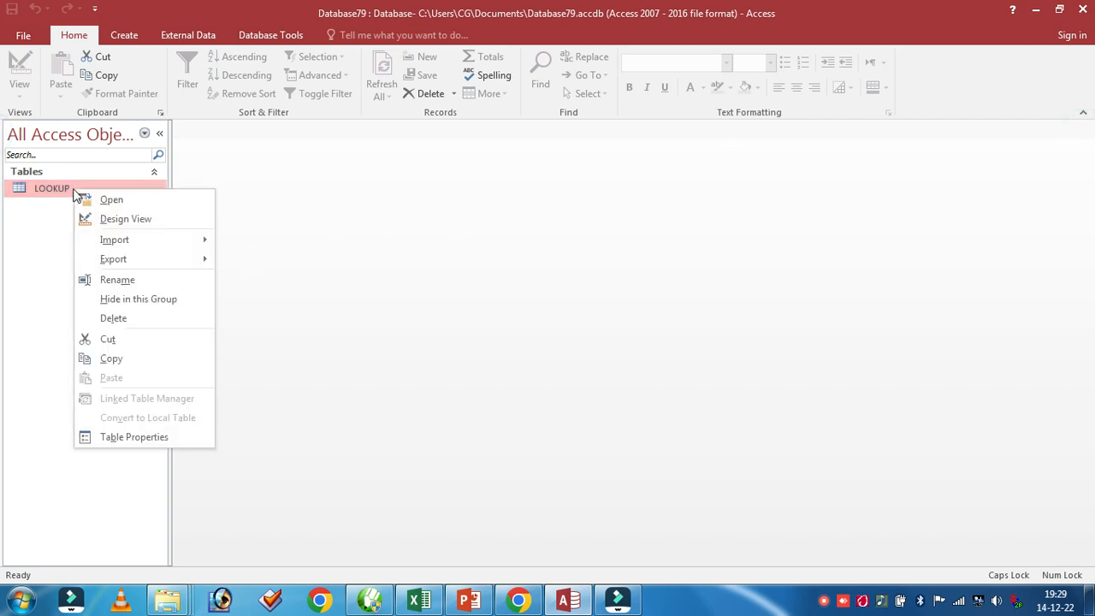
pyautogui.click(116, 220)
pyautogui.press('Tab')
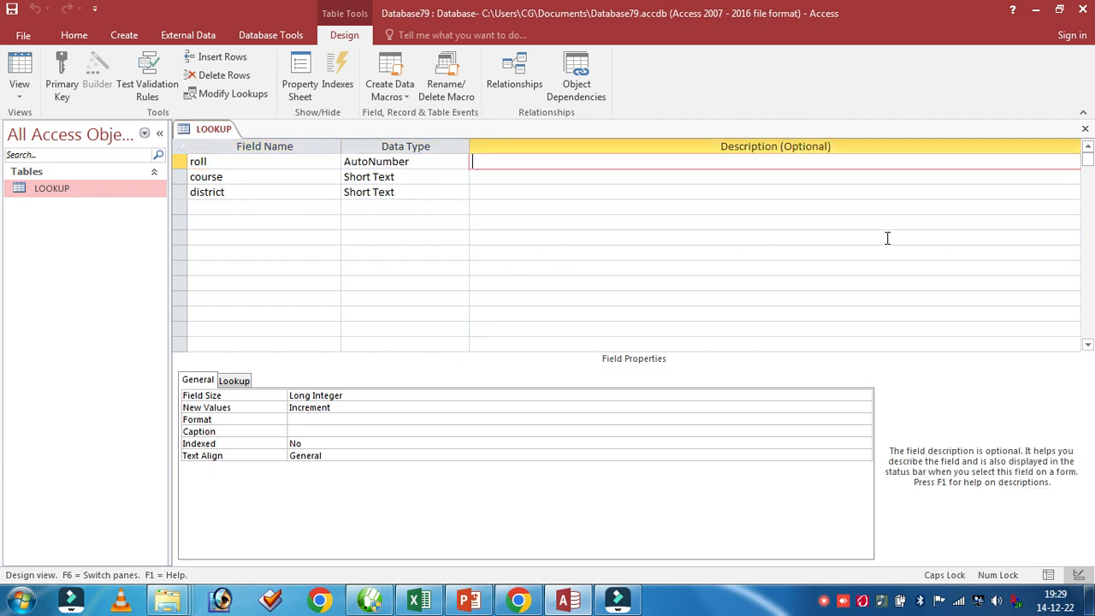
pyautogui.press('Down')
pyautogui.press('Tab')
pyautogui.press('Tab')
pyautogui.press('Tab')
pyautogui.press('Tab')
pyautogui.press('Tab')
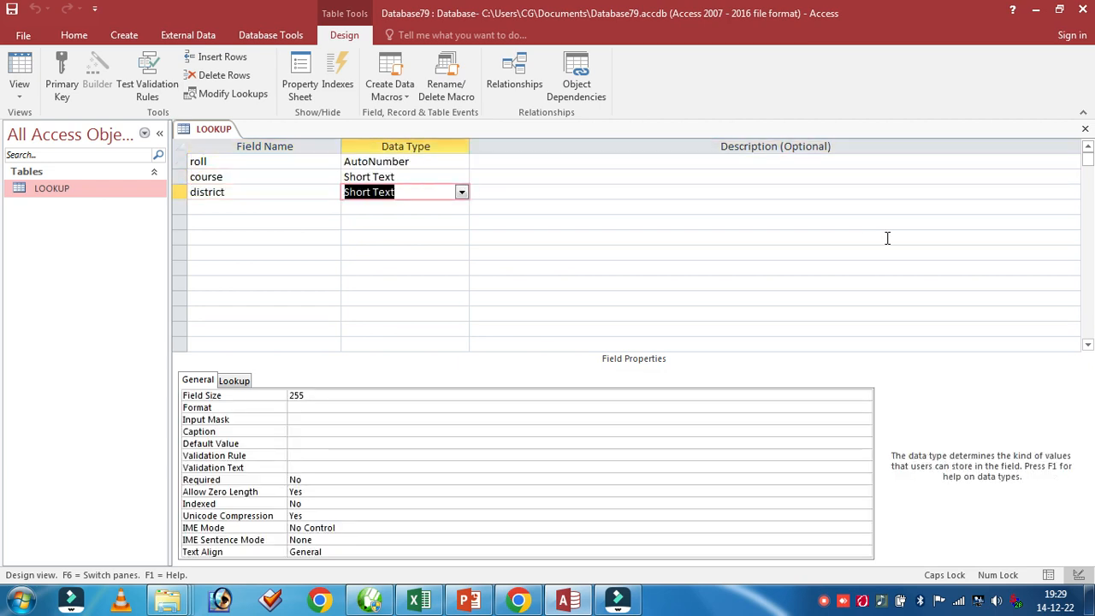
pyautogui.write('STATE')
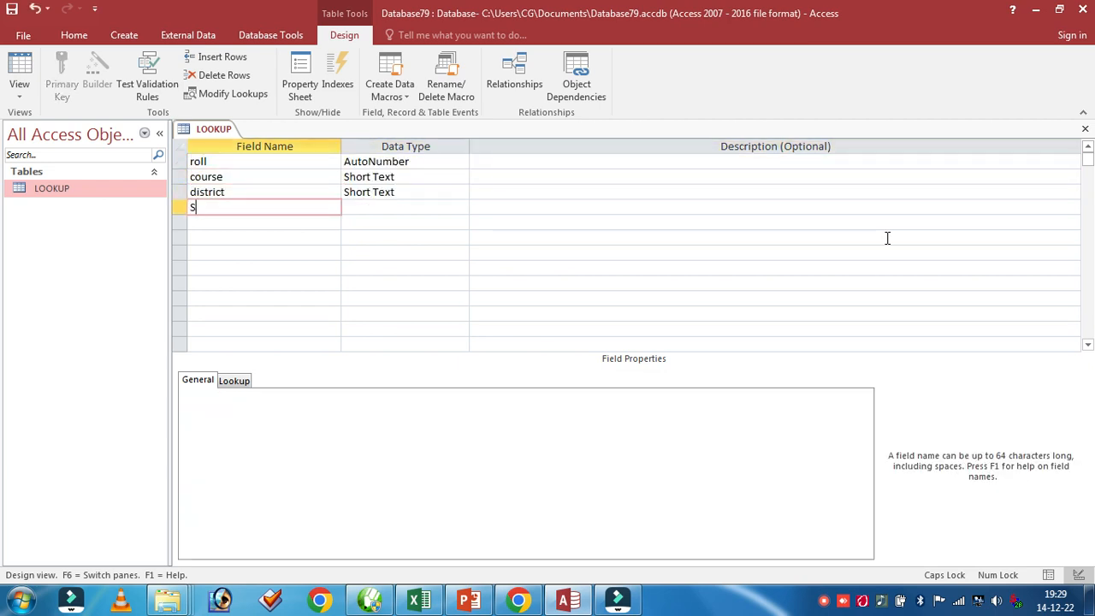
pyautogui.press('Tab')
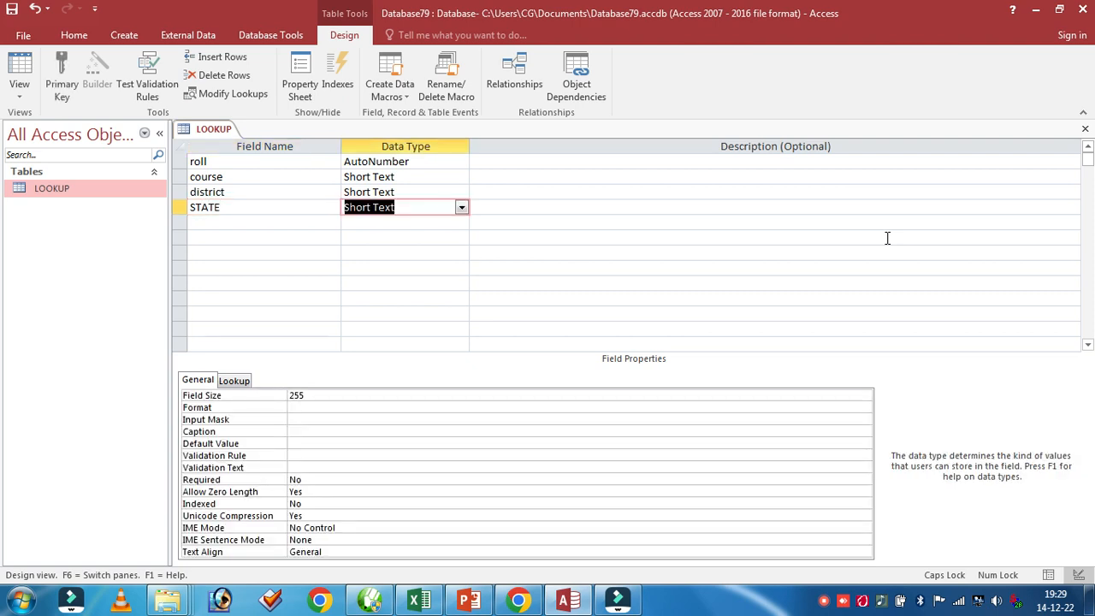
pyautogui.write('LO')
pyautogui.press('BackSpace')
pyautogui.press('BackSpace')
pyautogui.write('O')
pyautogui.press('BackSpace')
pyautogui.press('BackSpace')
pyautogui.press('BackSpace')
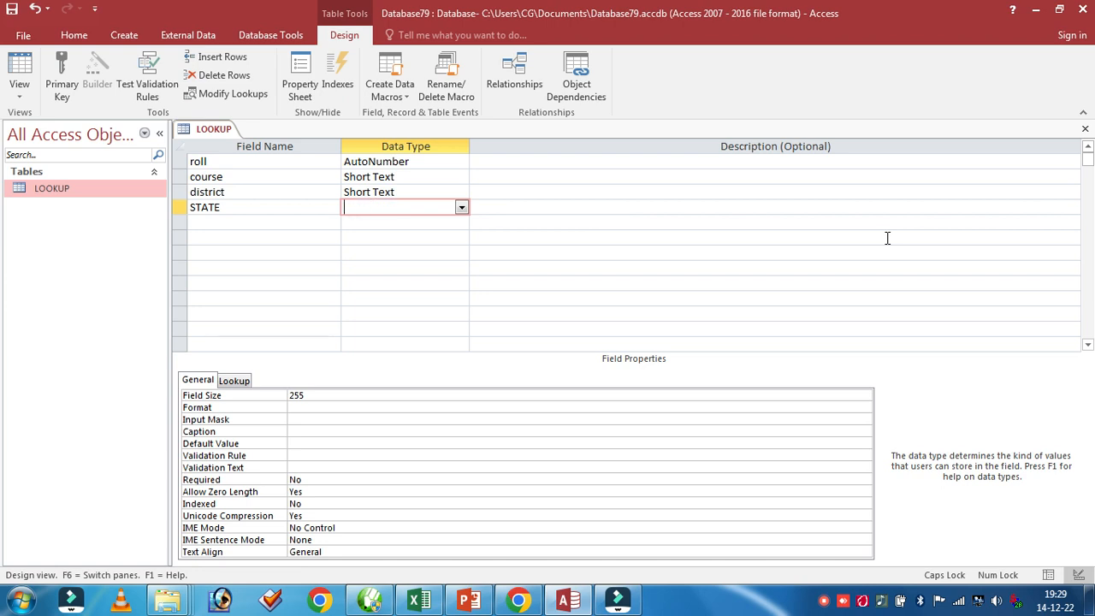
pyautogui.click(461, 207)
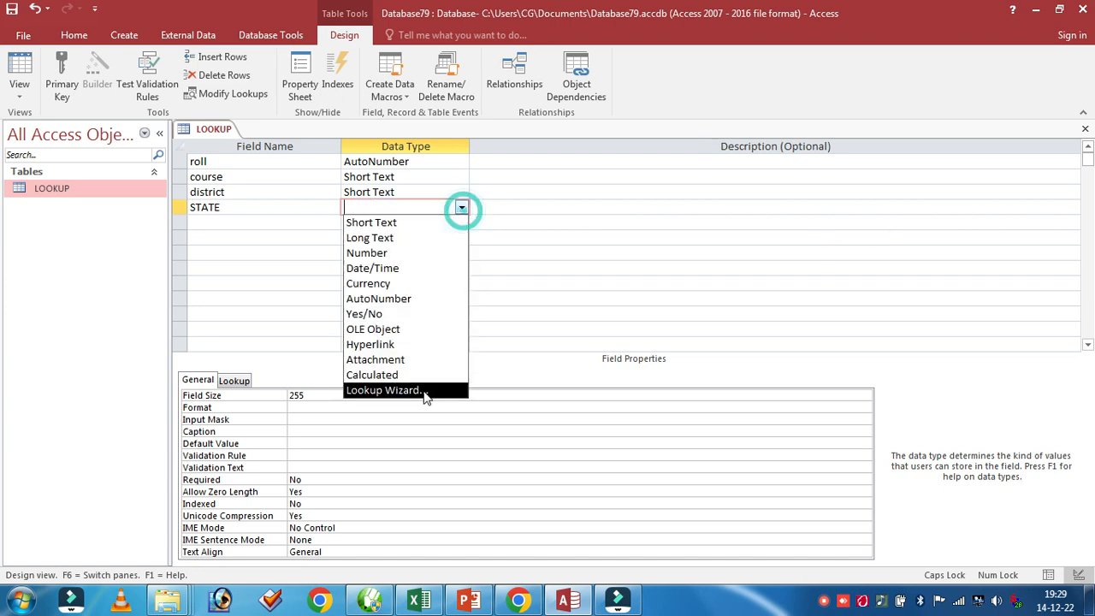
pyautogui.click(427, 392)
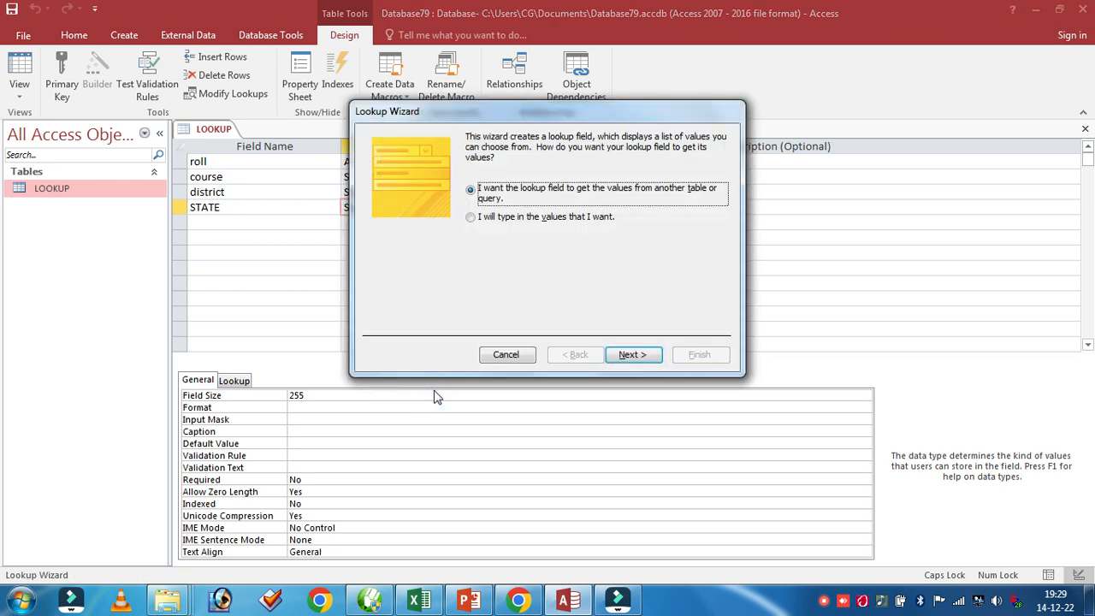
pyautogui.click(469, 216)
pyautogui.click(630, 355)
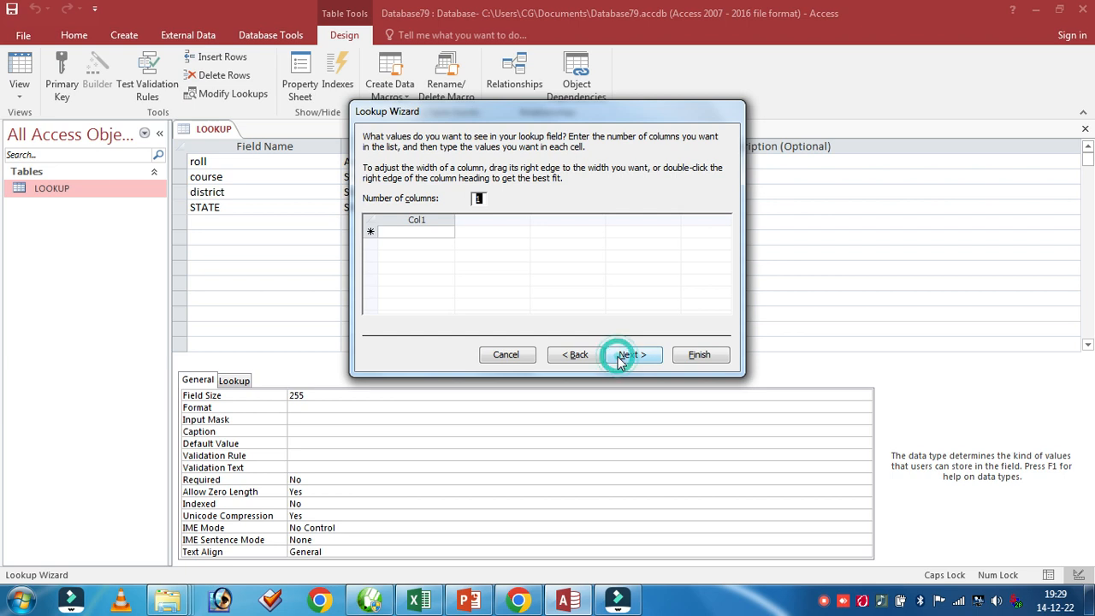
pyautogui.click(411, 233)
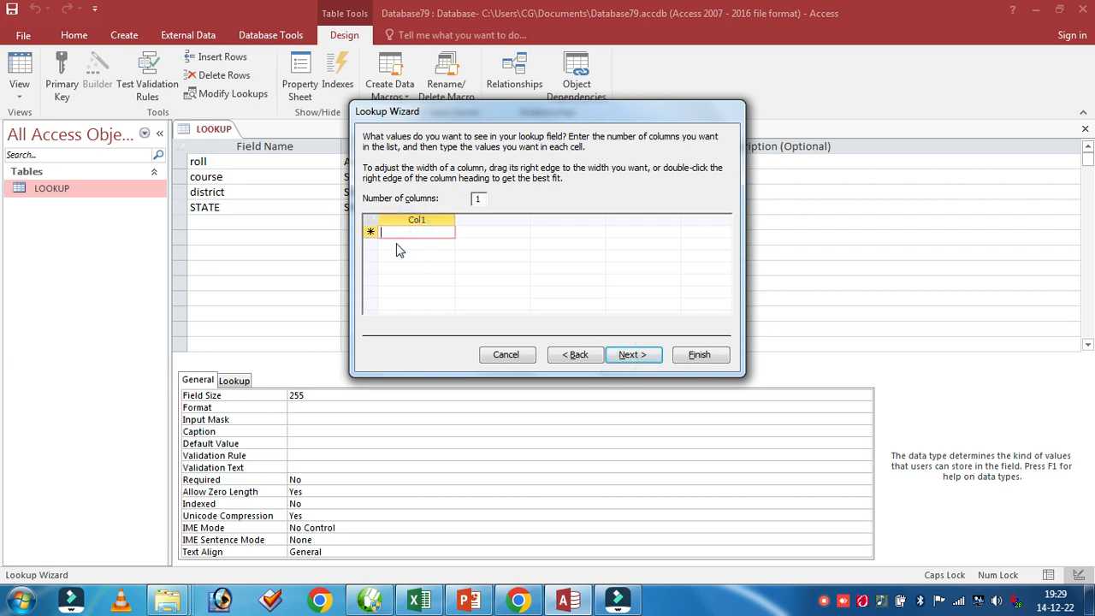
pyautogui.click(391, 244)
pyautogui.click(500, 358)
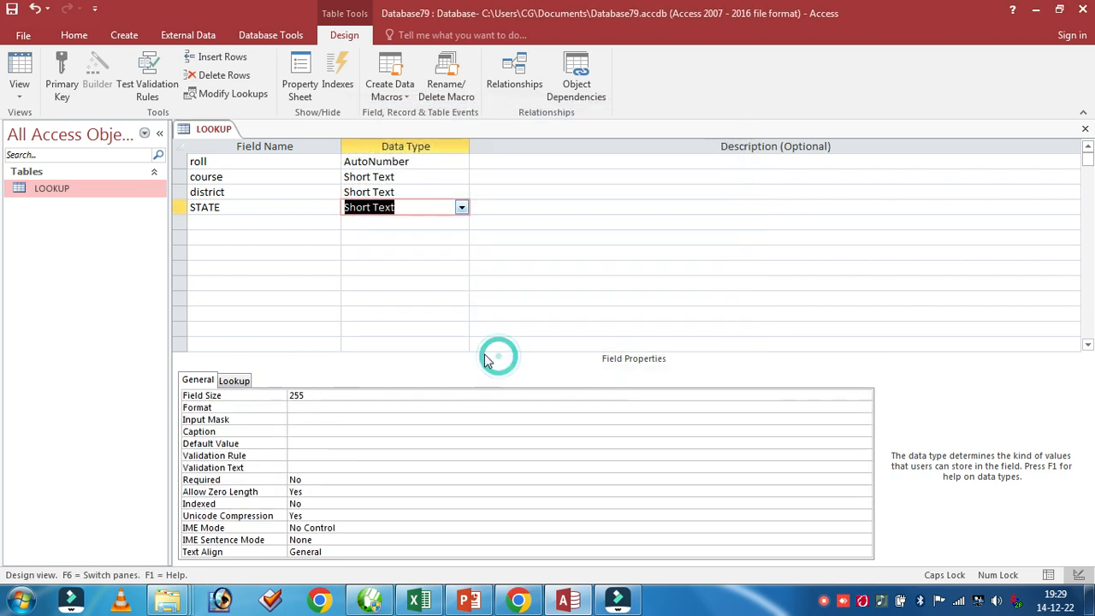
pyautogui.rightClick(88, 196)
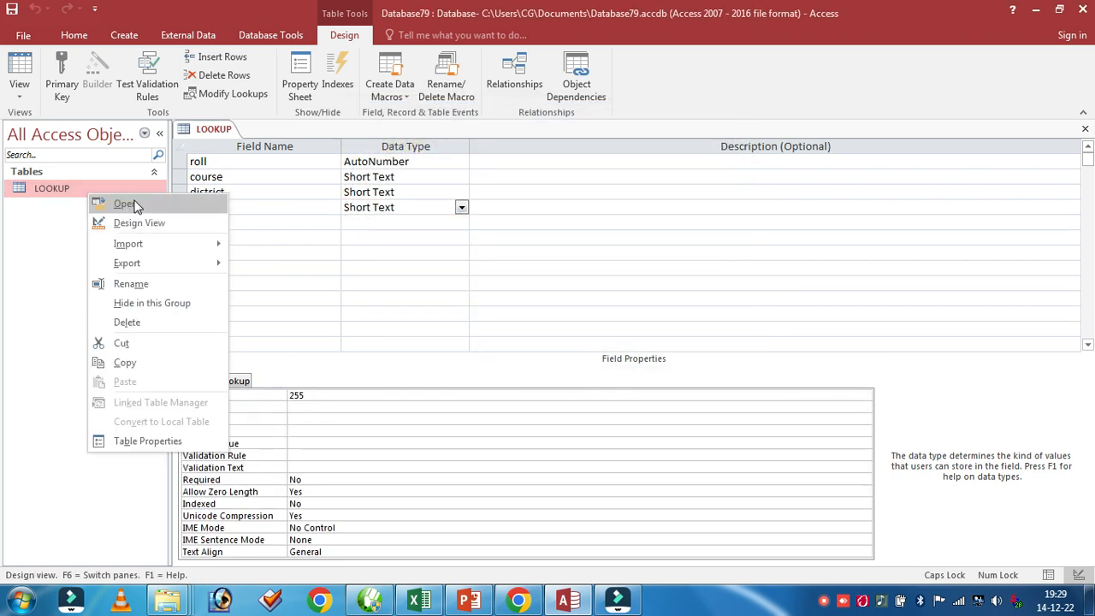
pyautogui.click(128, 204)
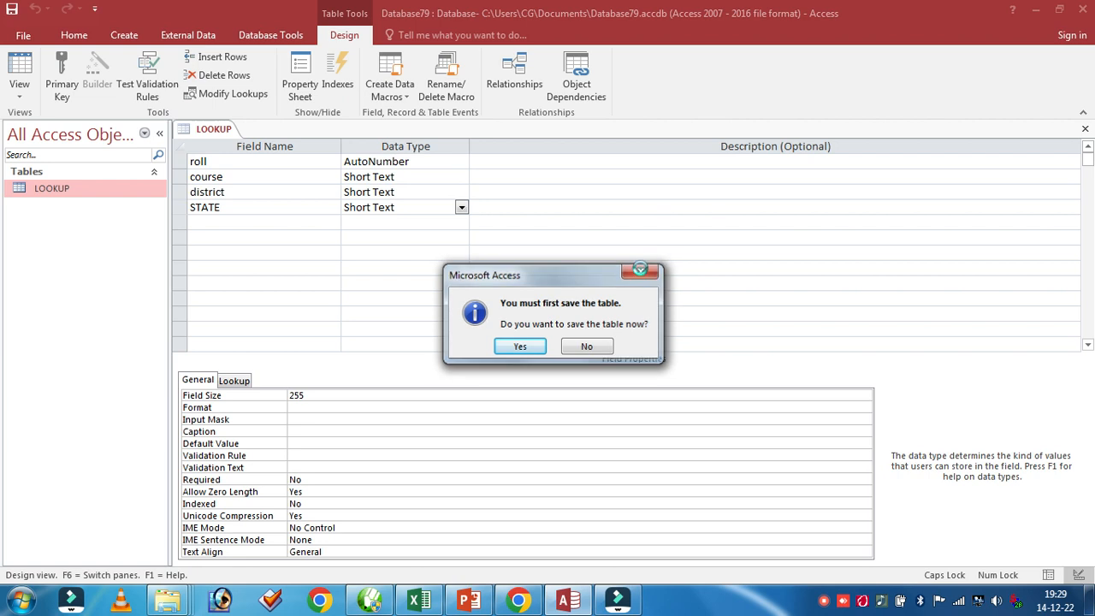
pyautogui.click(642, 271)
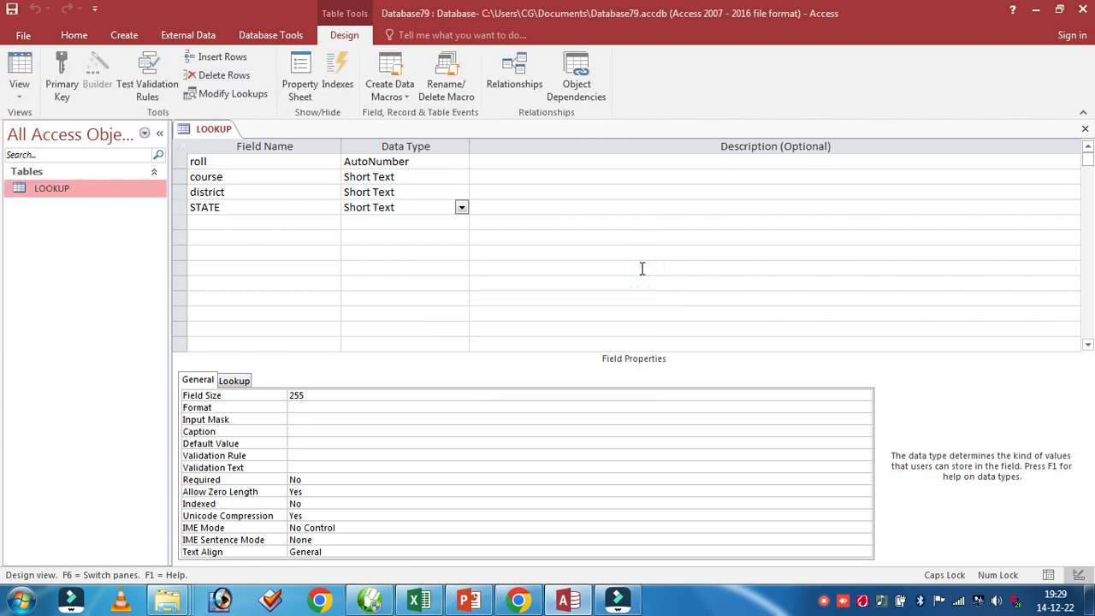